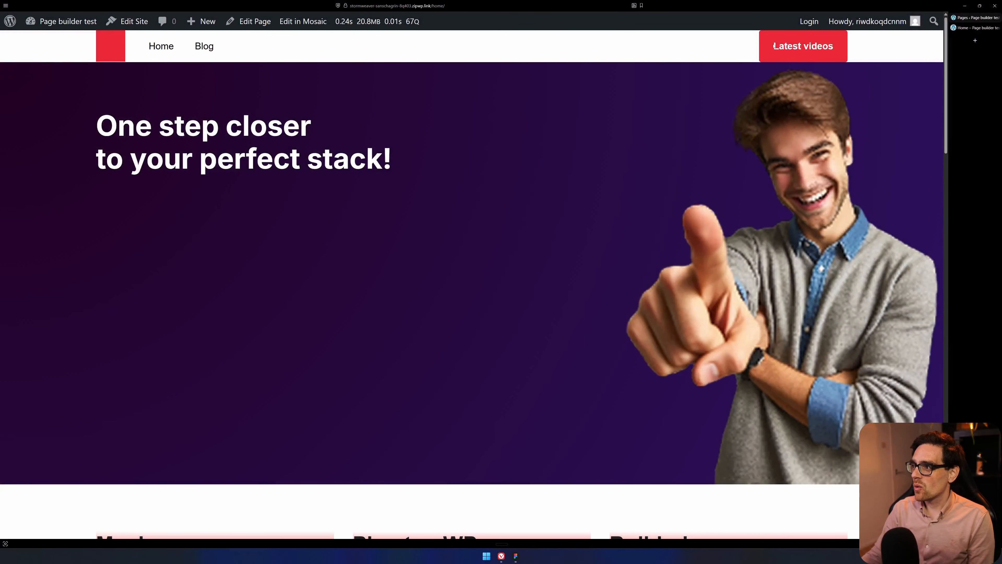
Review the published home page from the header button and hero heading down to the tool cards and the Hello world card.
drag(774, 46, 833, 43)
drag(111, 121, 367, 164)
scroll(750, 257, down, 2)
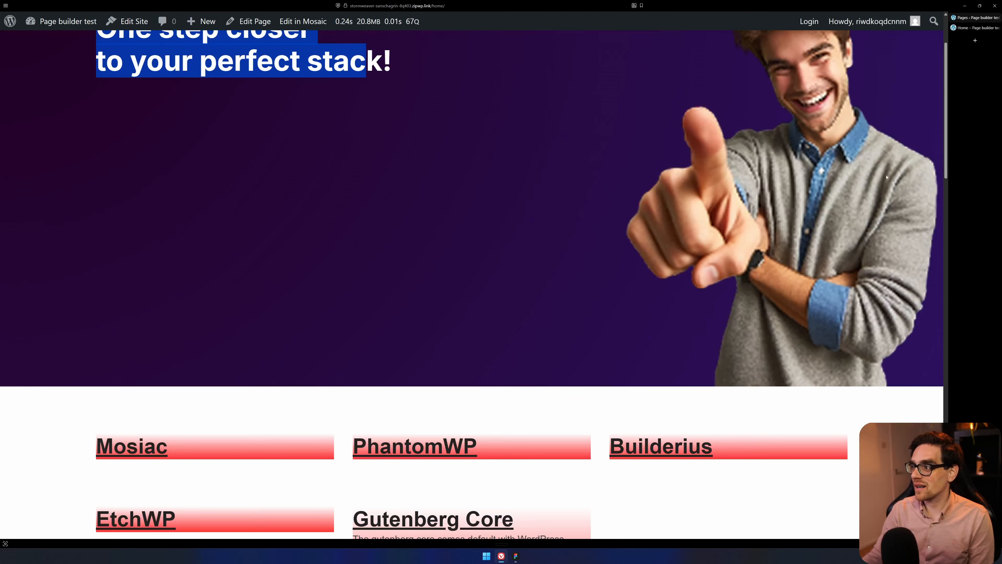
scroll(745, 159, down, 3)
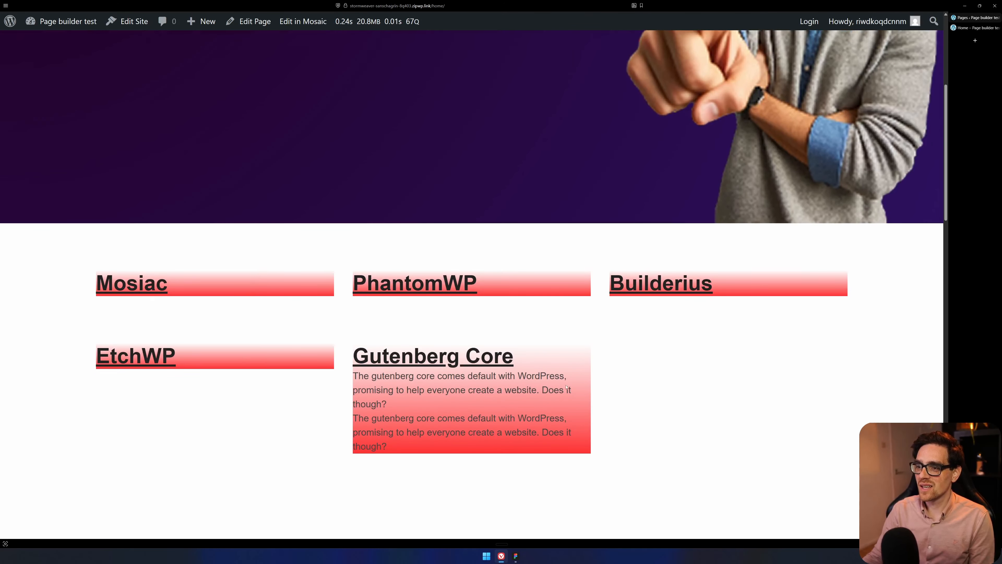
scroll(678, 350, down, 5)
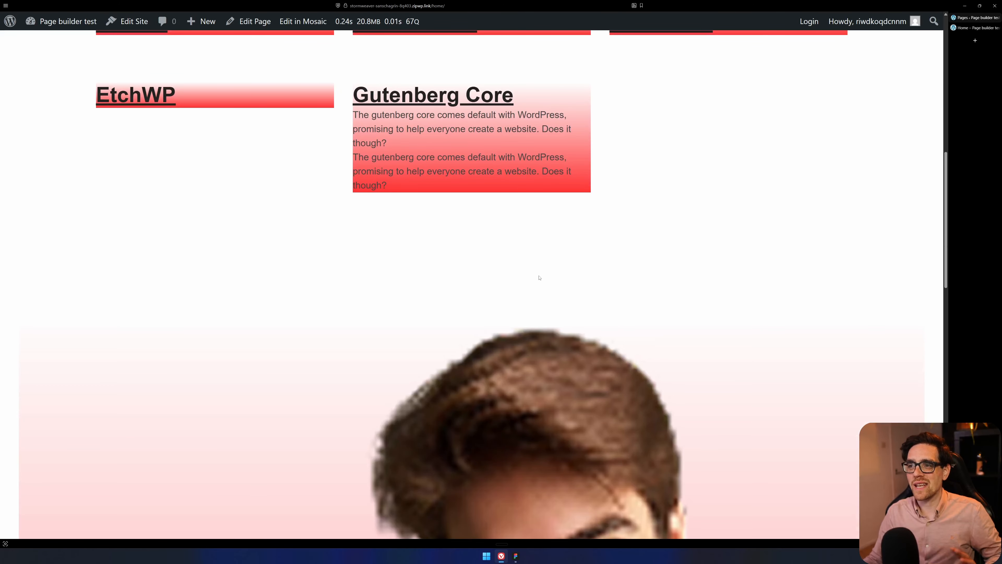
scroll(539, 277, down, 5)
scroll(454, 283, down, 11)
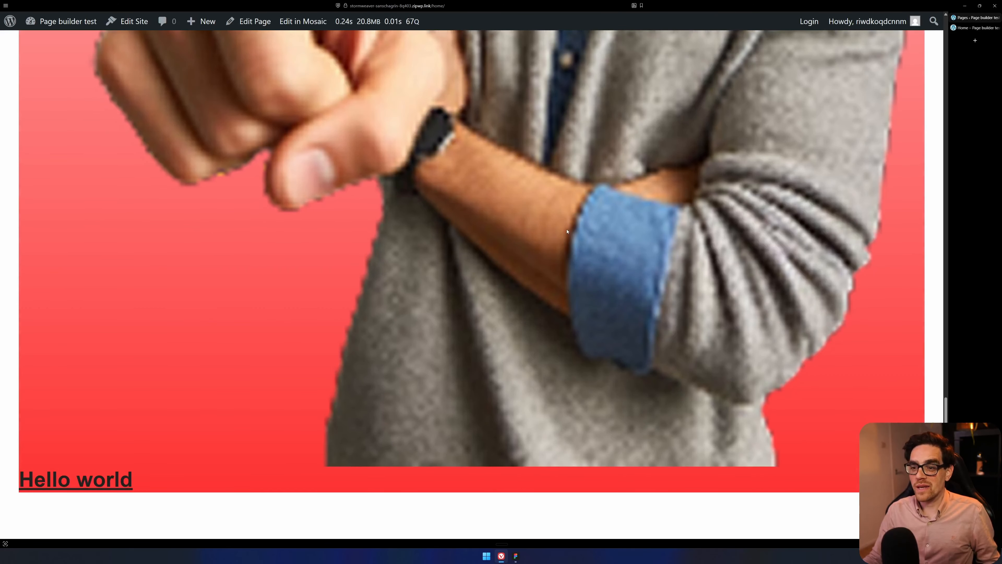
scroll(569, 225, up, 11)
scroll(569, 225, up, 10)
Open the home page in the Mosaic editor and try the Navigator both floating and docked.
click(303, 22)
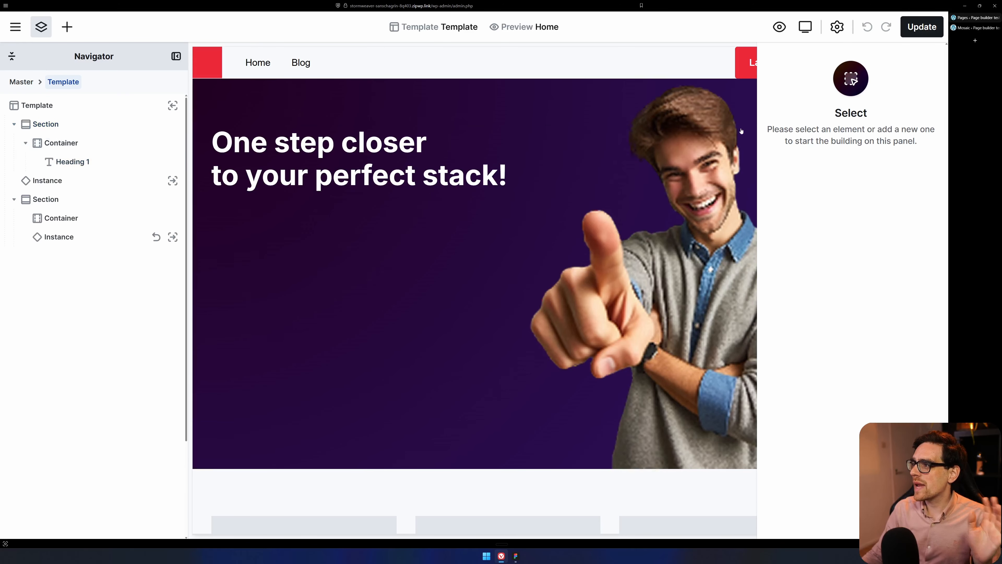
click(177, 60)
click(177, 60)
click(178, 60)
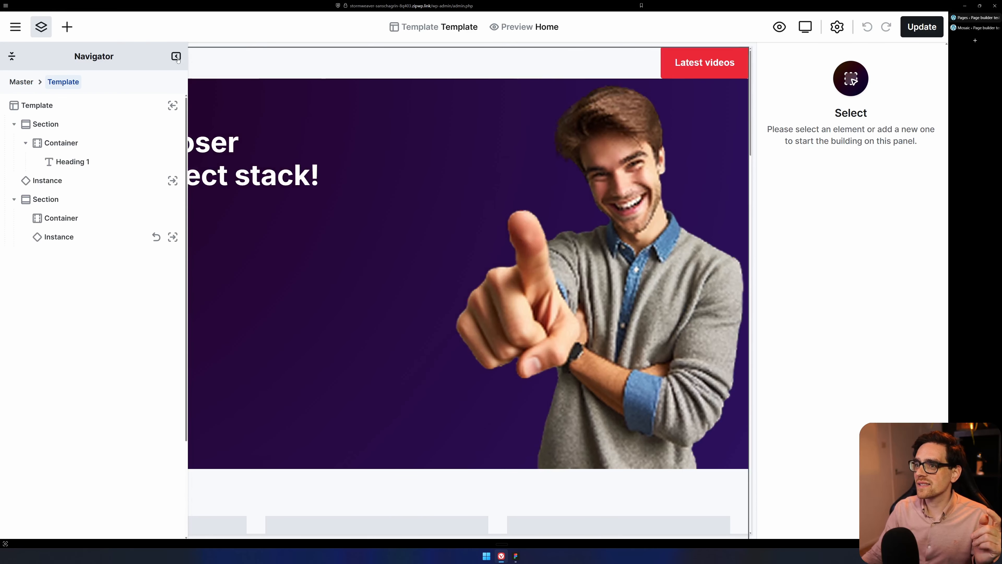
click(178, 60)
click(177, 60)
click(177, 59)
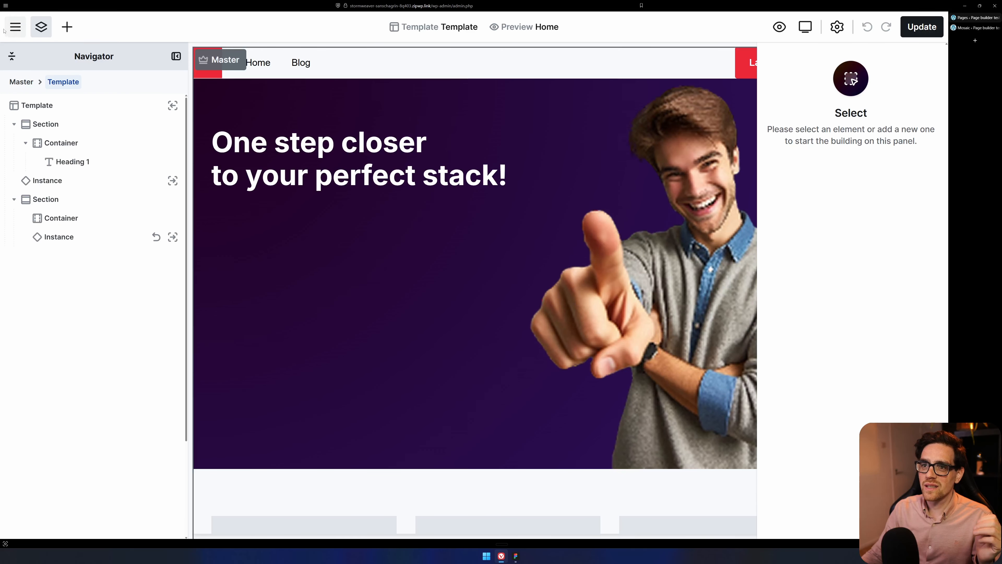
Check the navigation search in Mosaic's main menu and view the Themes page with its live theme.
click(18, 31)
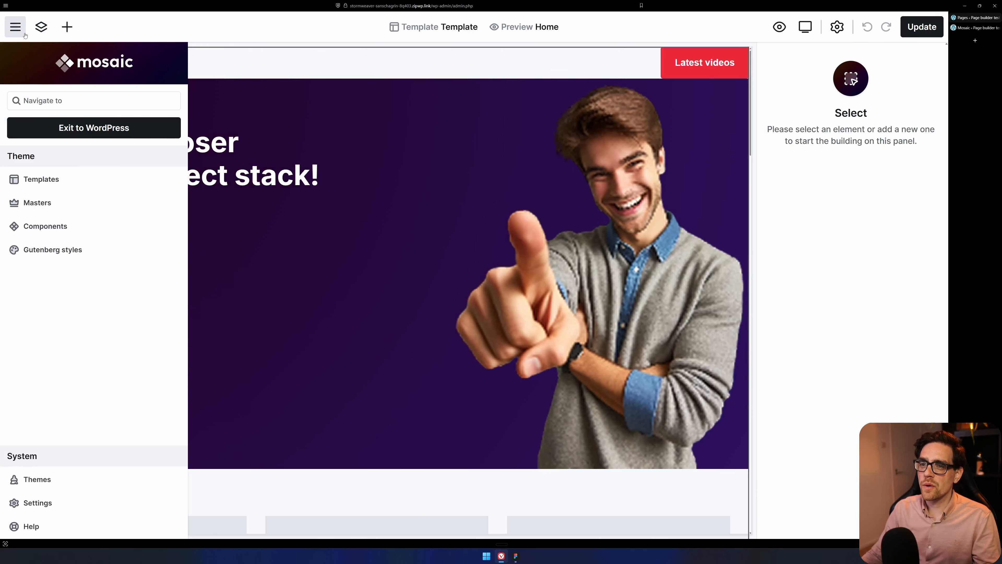
click(72, 97)
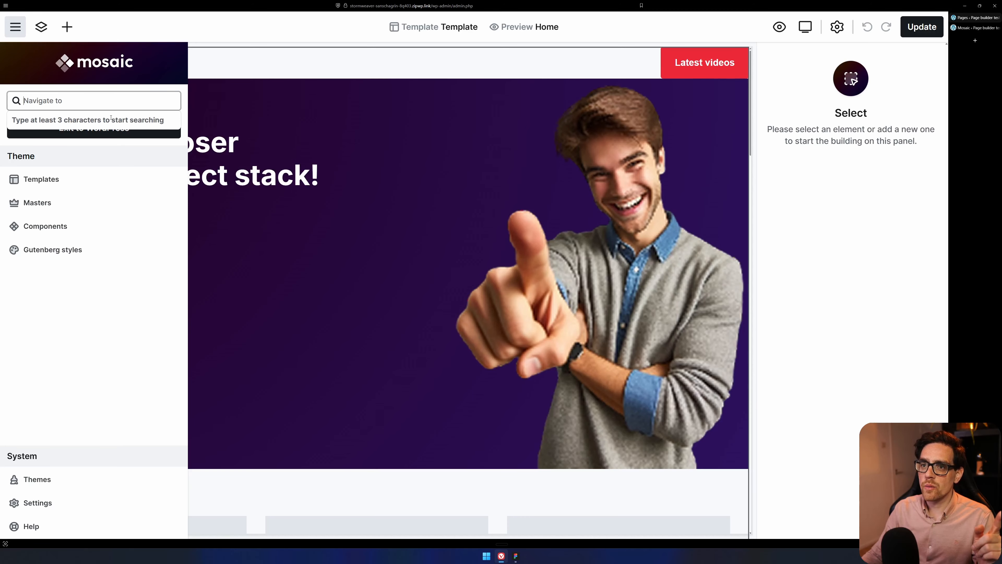
click(96, 155)
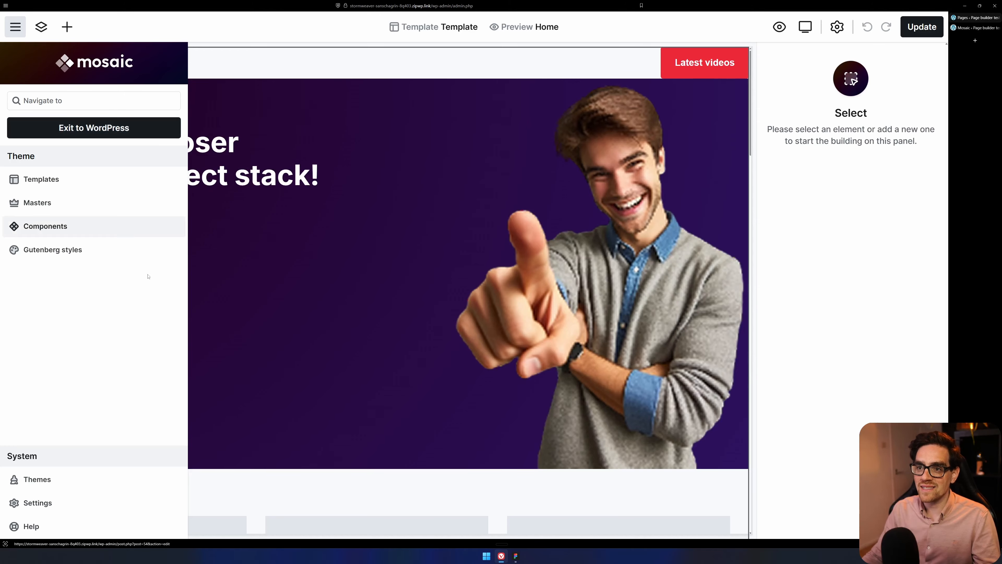
click(59, 479)
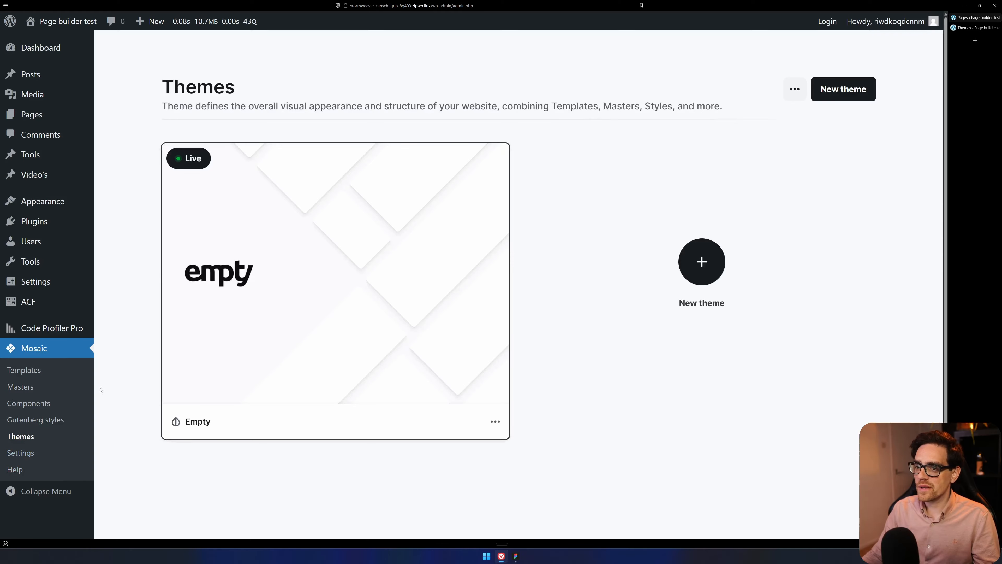
click(179, 151)
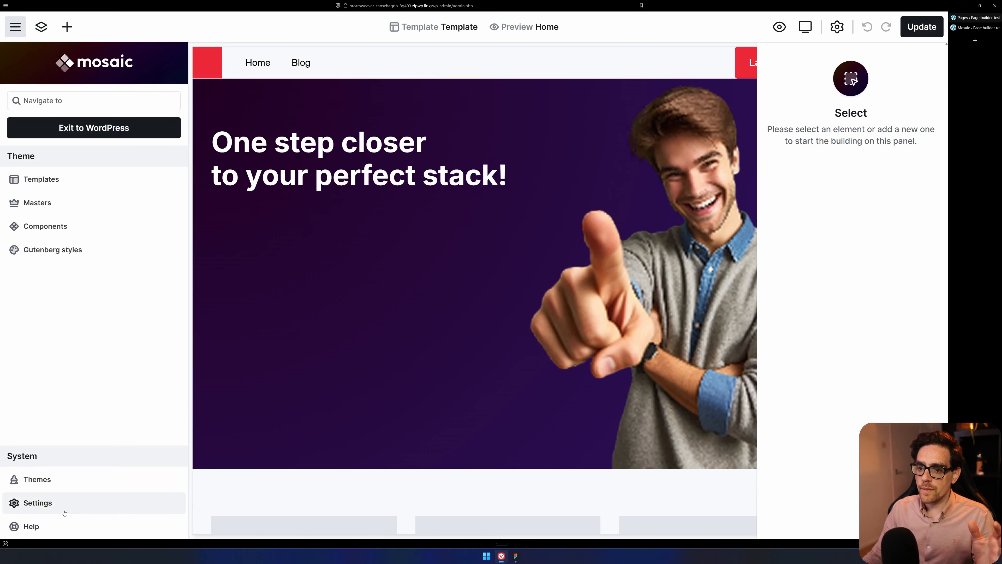
Review Mosaic's Editor and Google fonts settings and return to the template editor.
click(65, 513)
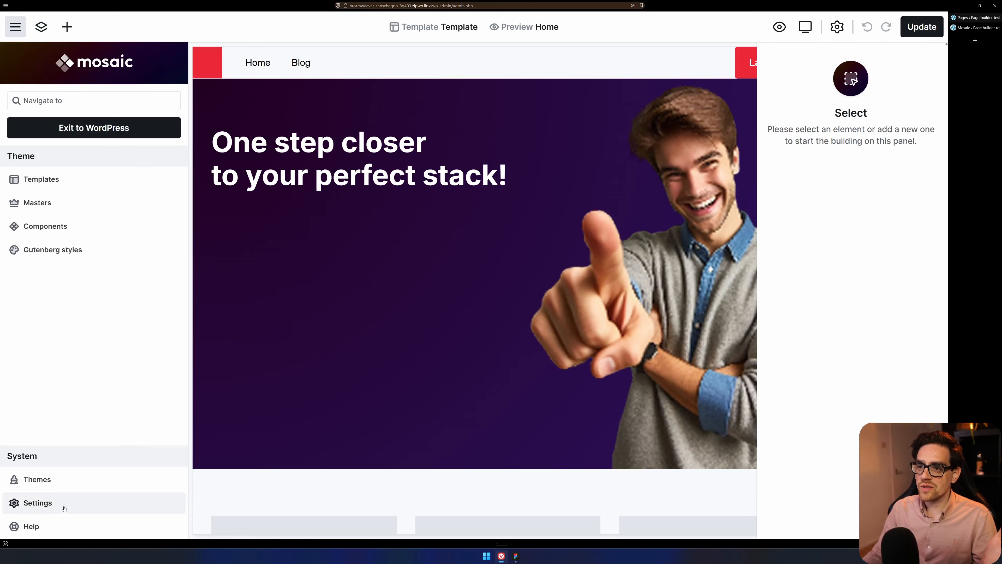
scroll(593, 326, down, 8)
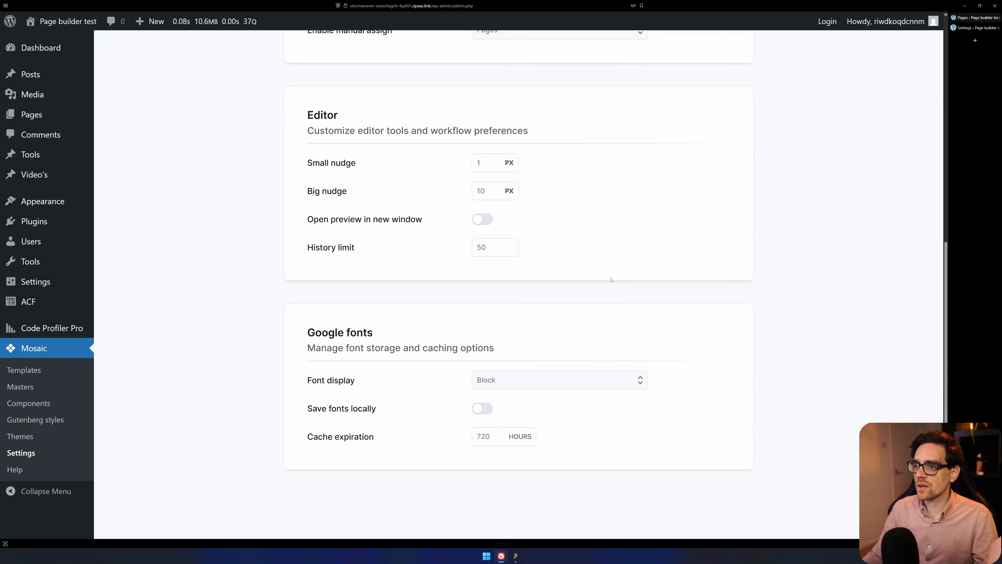
key(alt+Left)
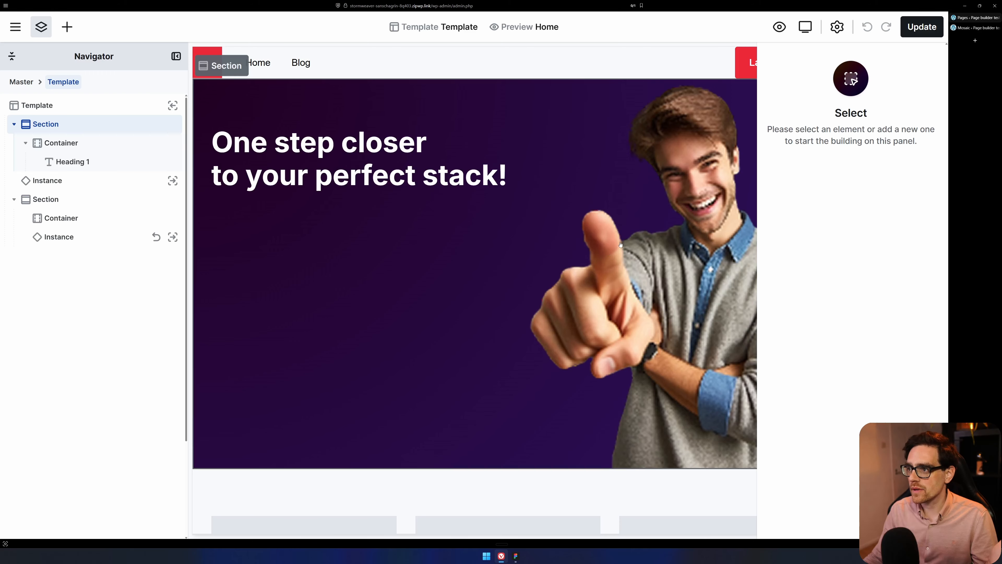
Inspect the hero heading and the Template element, and browse the elements available to add.
click(498, 150)
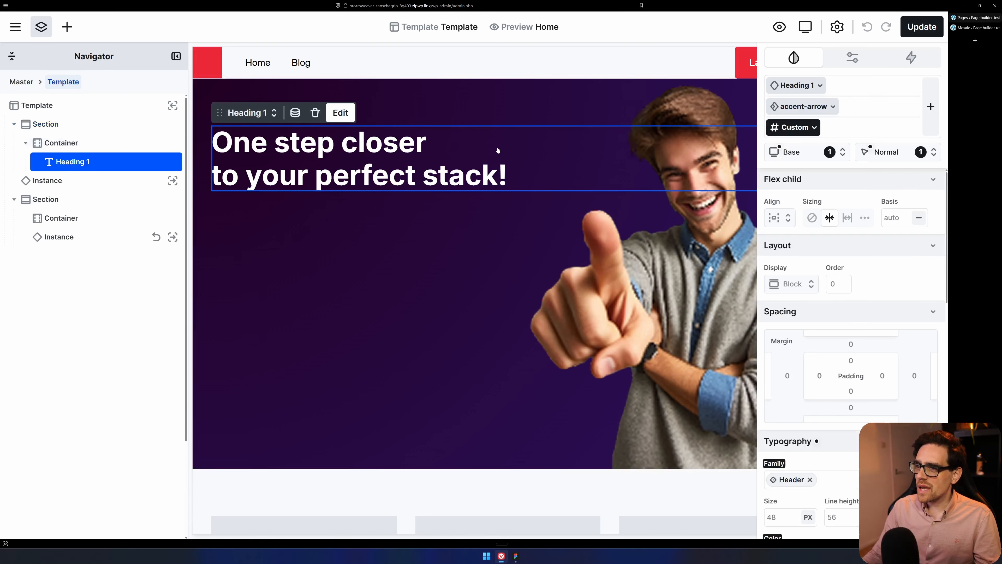
click(45, 124)
click(46, 114)
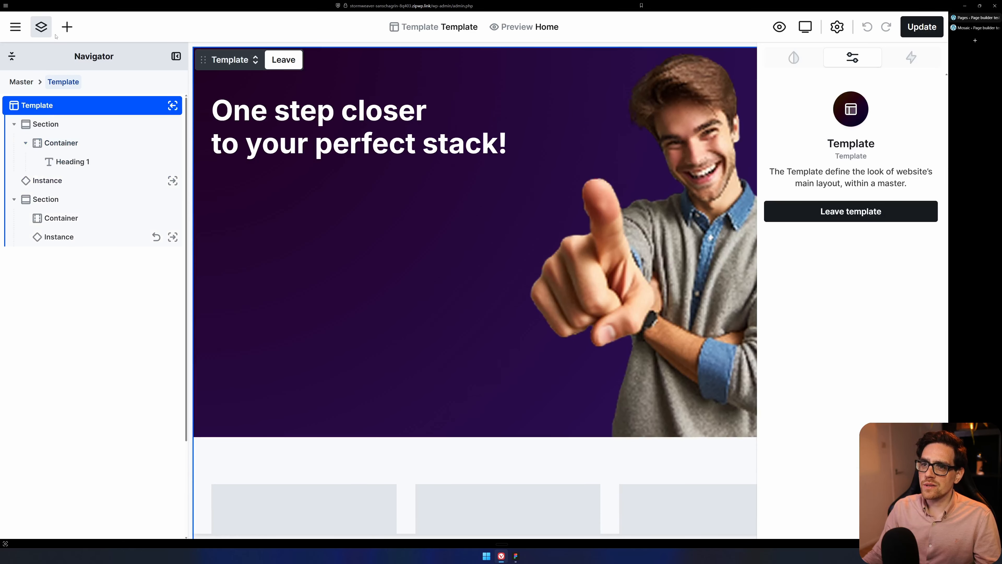
click(68, 27)
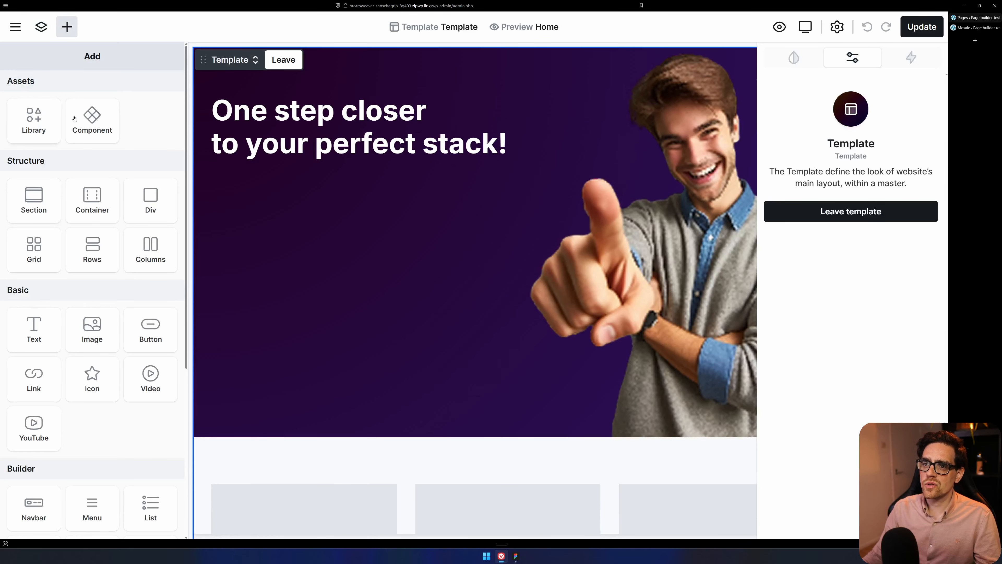
scroll(351, 311, down, 8)
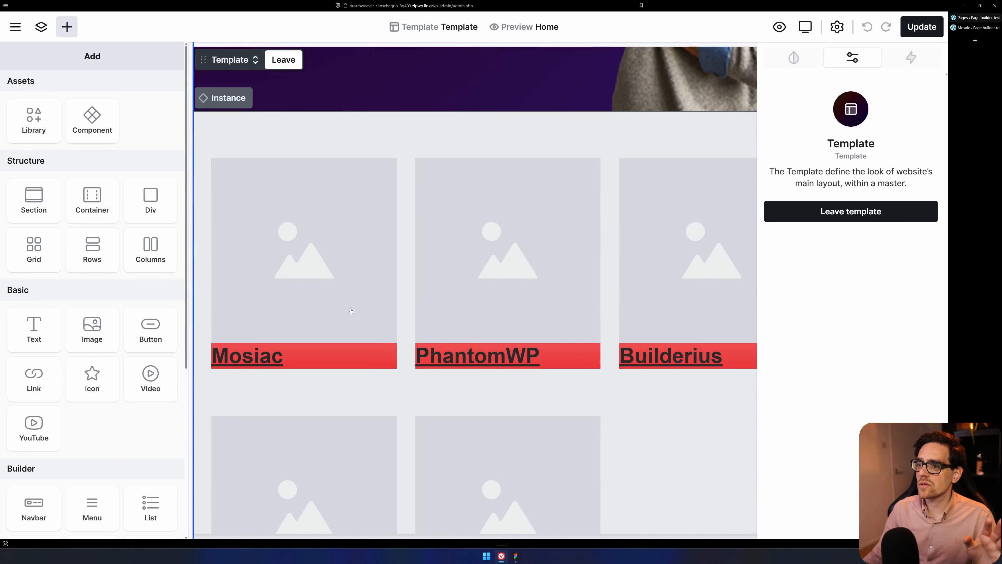
Select the Tools-section instance and examine its tool cards and the large card below it on the canvas.
click(306, 146)
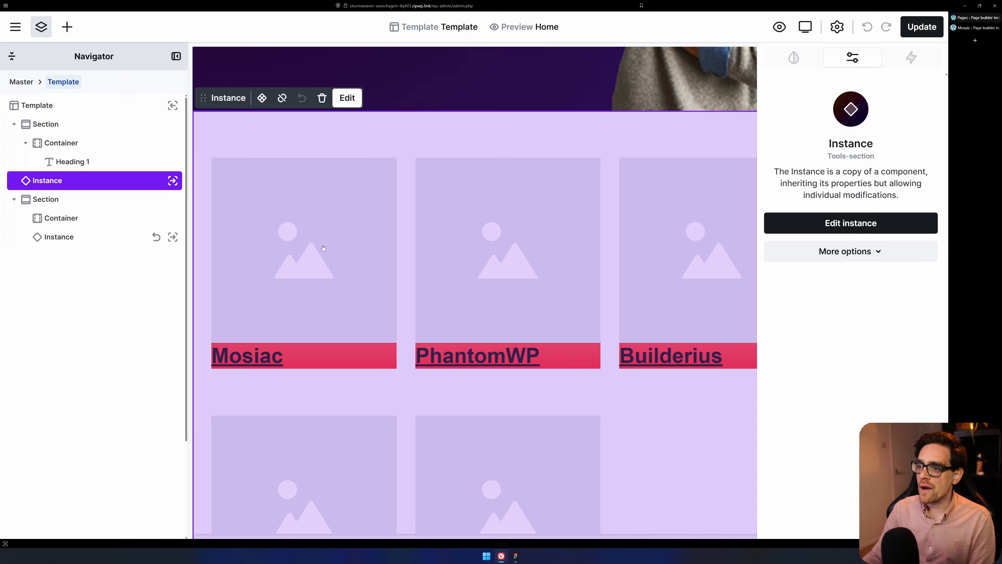
scroll(577, 268, down, 3)
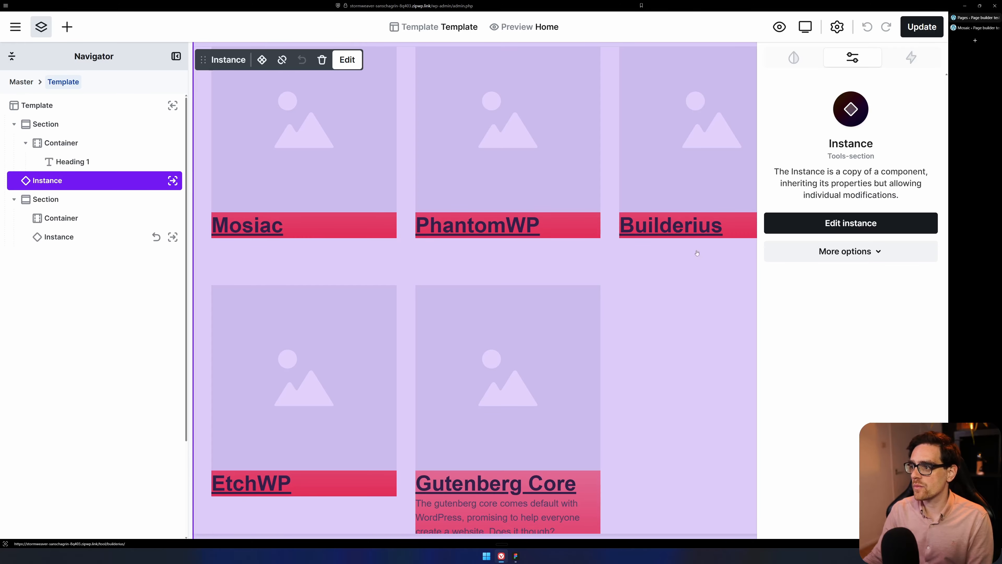
scroll(600, 321, down, 6)
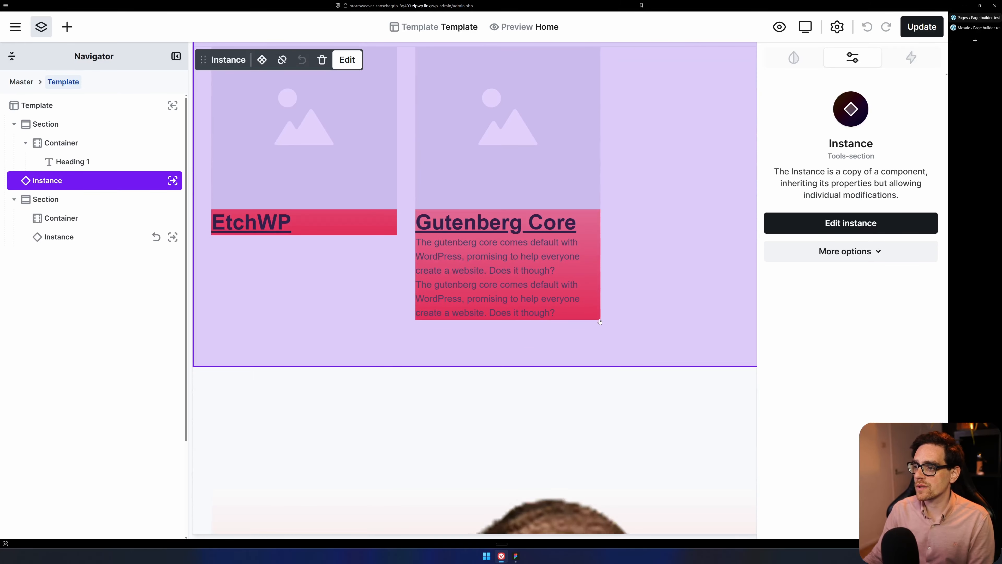
scroll(600, 322, down, 4)
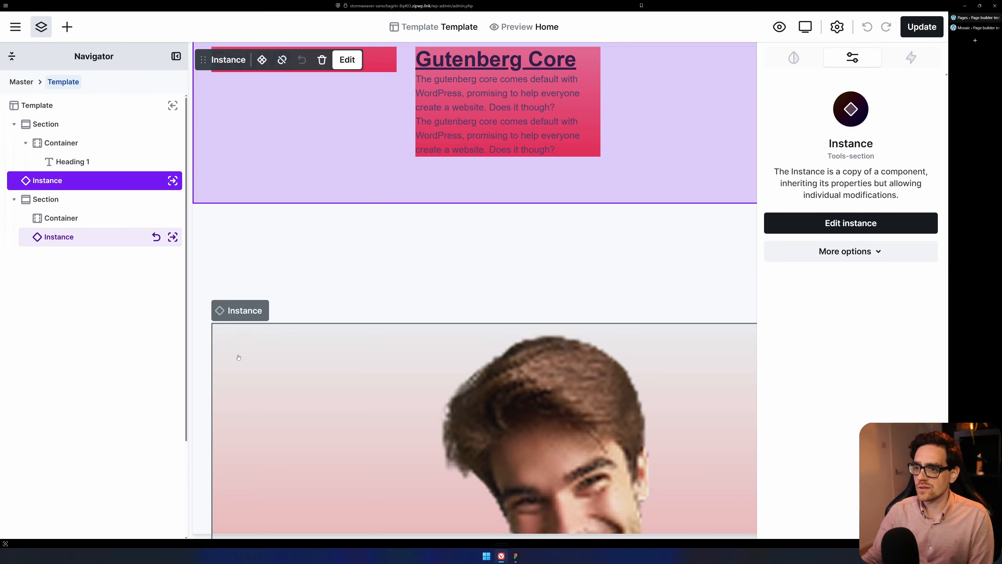
scroll(381, 395, down, 3)
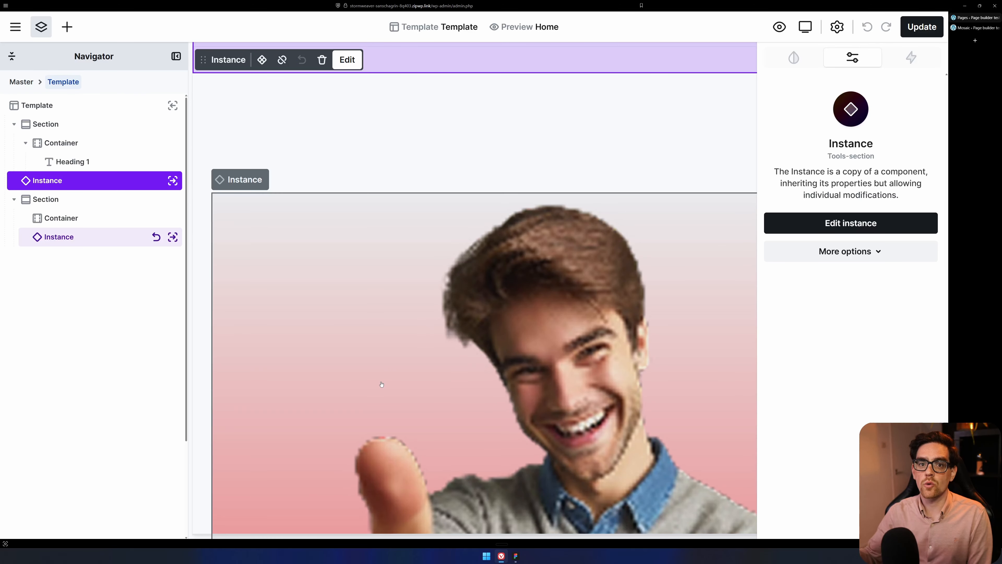
scroll(381, 384, down, 9)
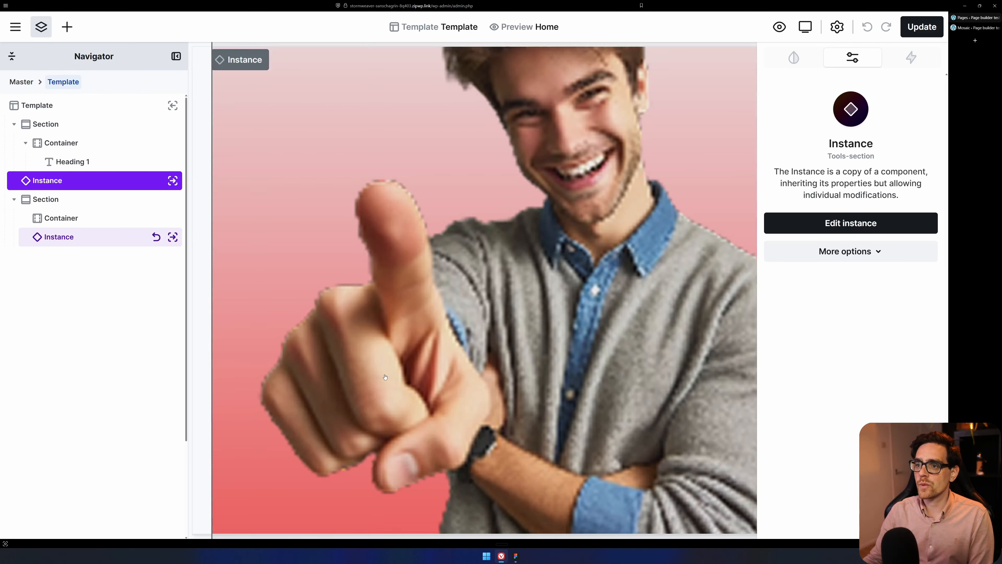
scroll(481, 348, up, 1)
scroll(482, 348, up, 20)
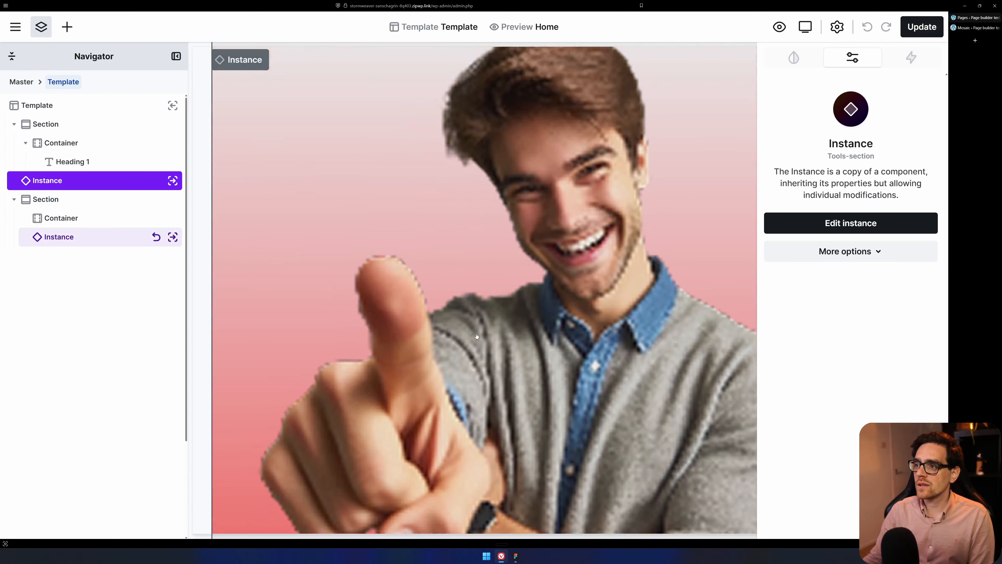
scroll(247, 323, down, 4)
scroll(246, 323, down, 15)
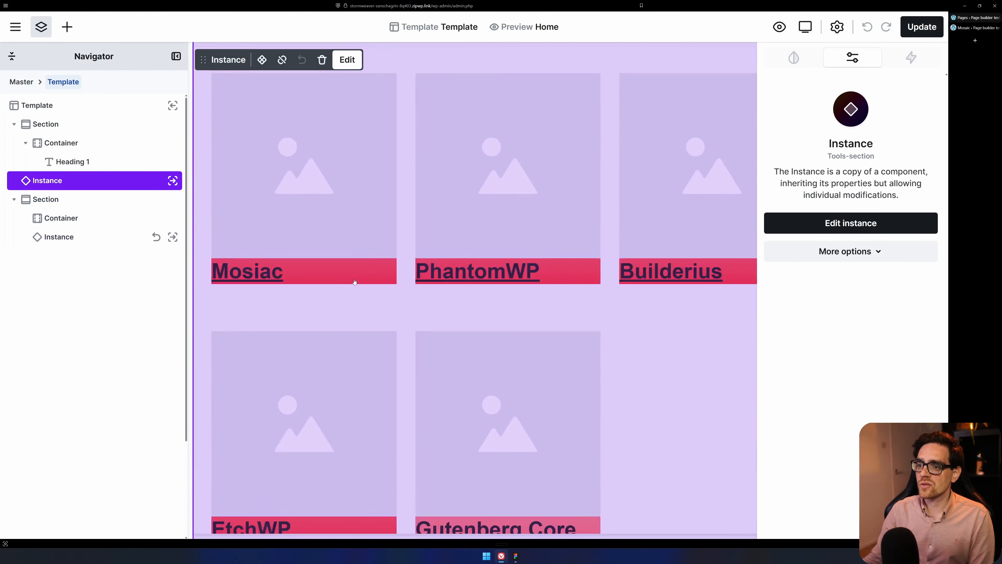
Select the Hello world Card instance below the tools section and look over it and the sections above.
click(450, 216)
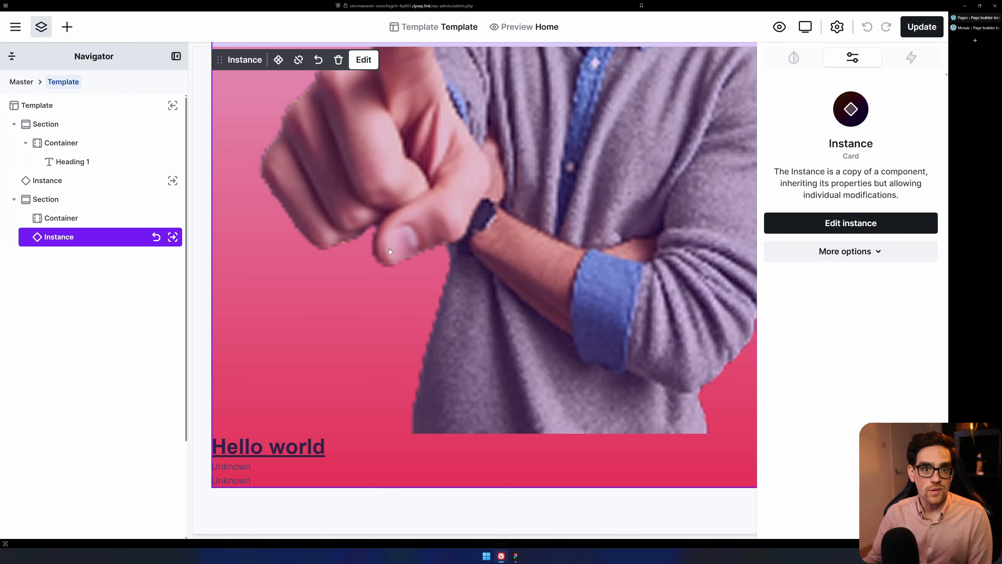
scroll(390, 251, up, 8)
click(331, 155)
scroll(332, 155, up, 8)
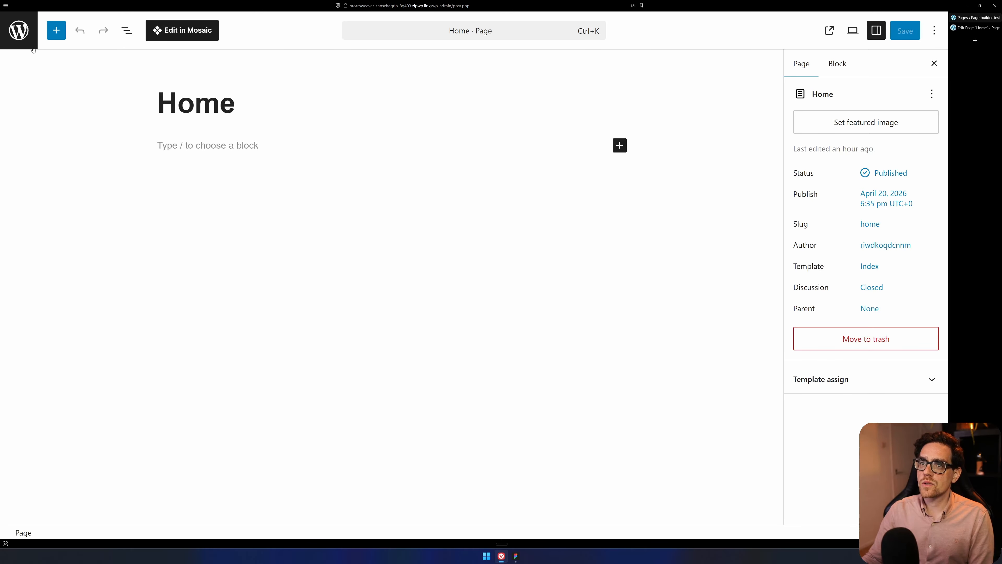
Leave the Home page's block editor and view the list of all Tools entries.
click(18, 30)
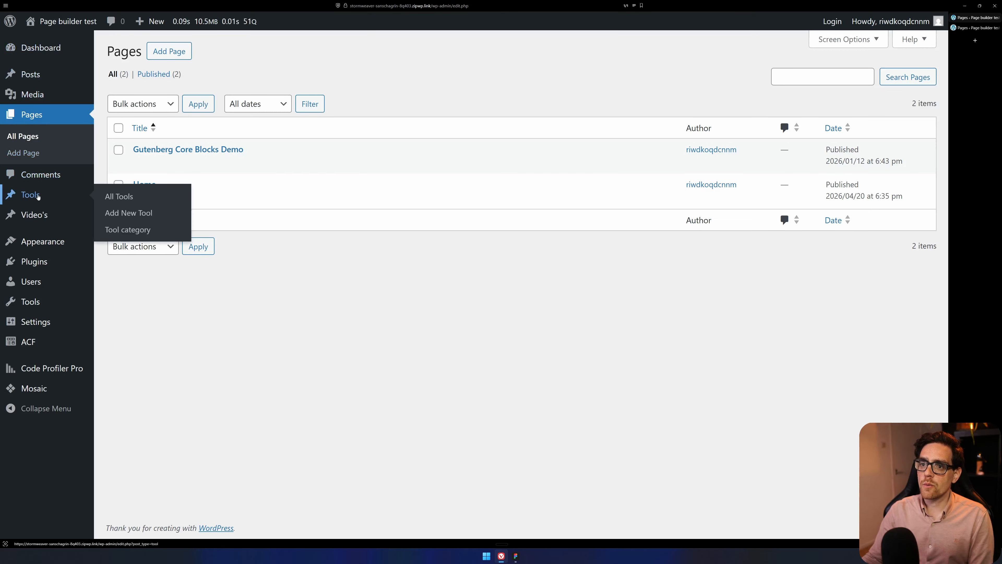
click(42, 196)
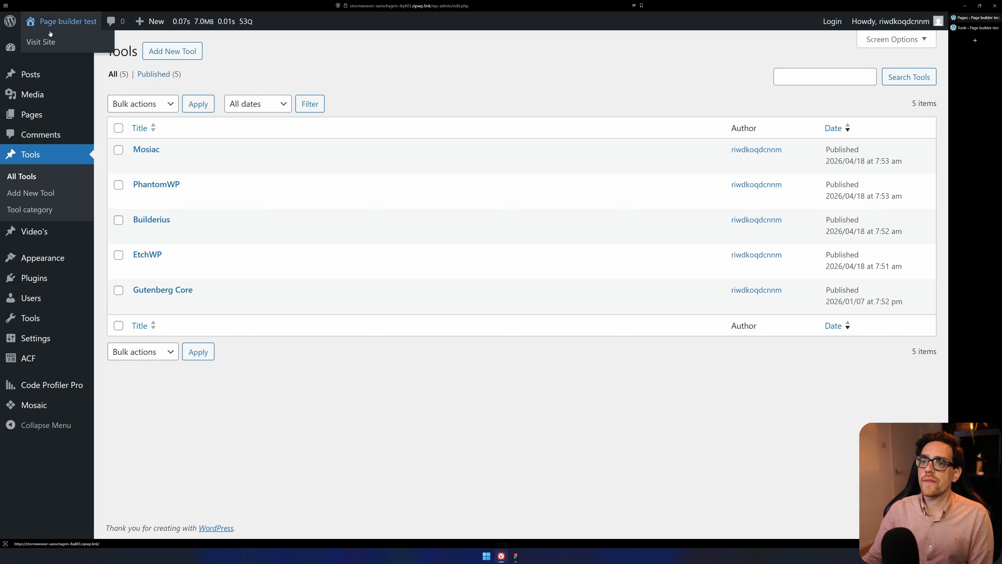
Open the Home page from the Pages list in Mosaic and select the hero heading.
click(32, 114)
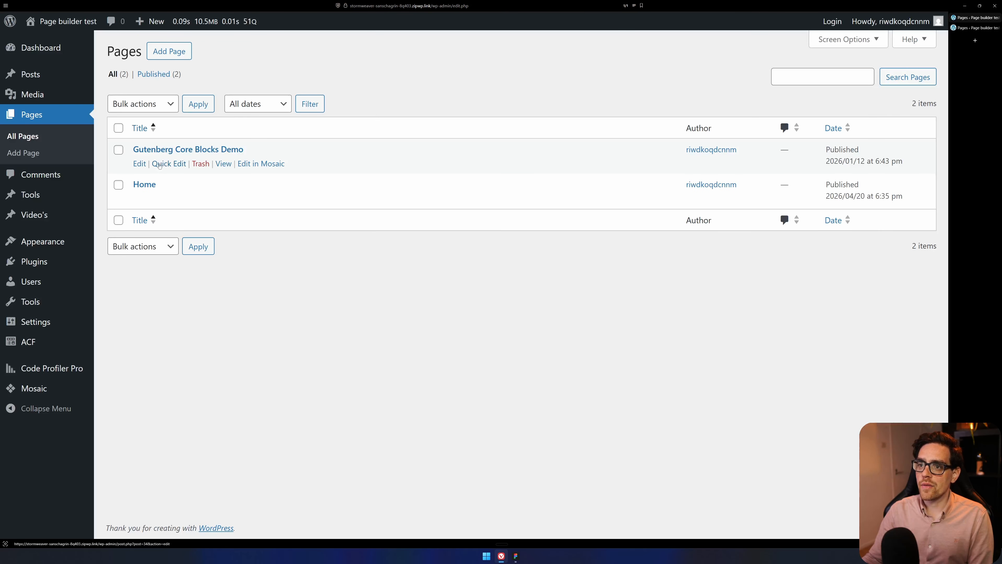
click(262, 197)
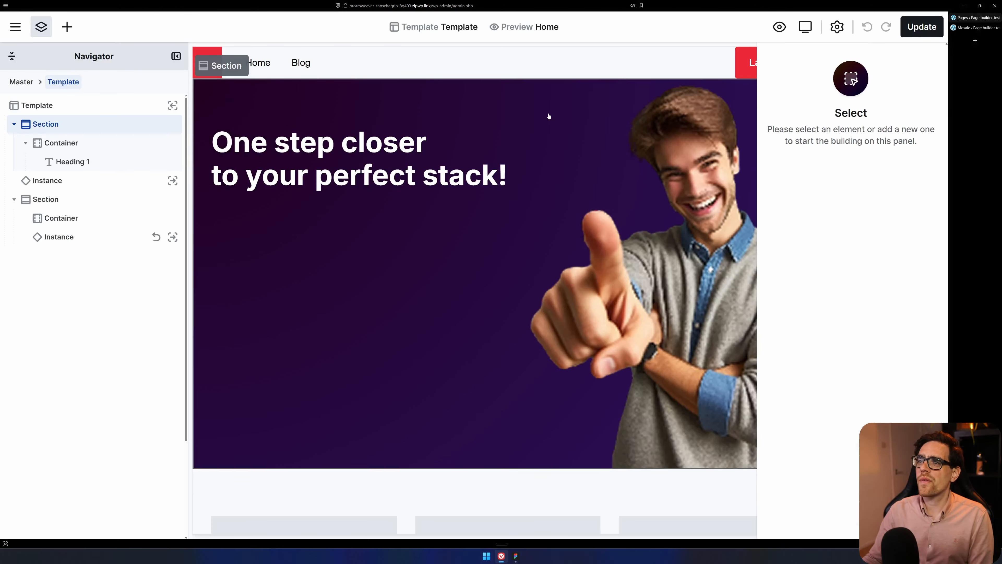
click(504, 153)
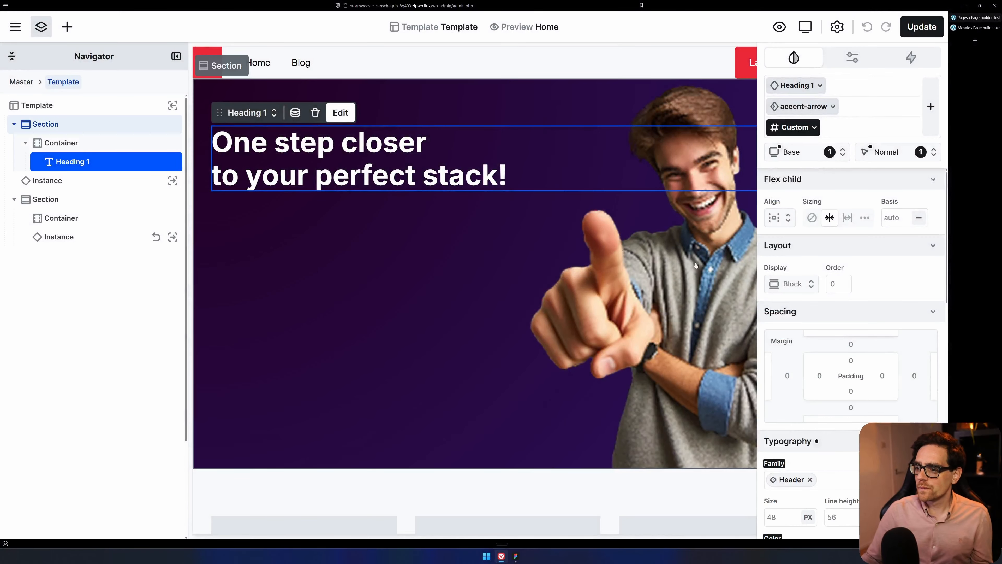
Switch to Figma to view the Thumbnail file's wireframe of the hero and tool cards.
click(515, 556)
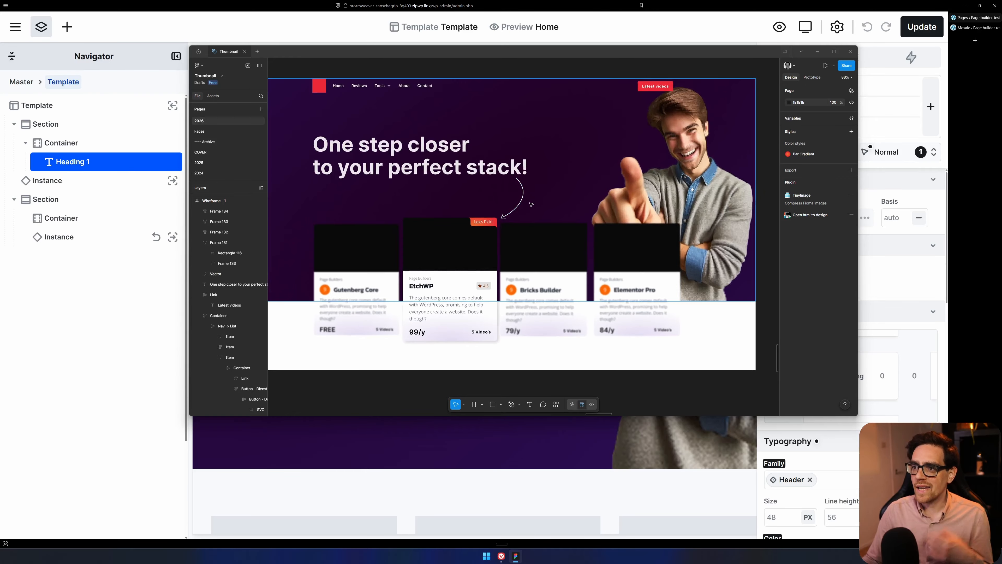
Return to Mosaic and view the style settings of the accent-arrow class's after state on the hero heading.
click(52, 339)
click(801, 108)
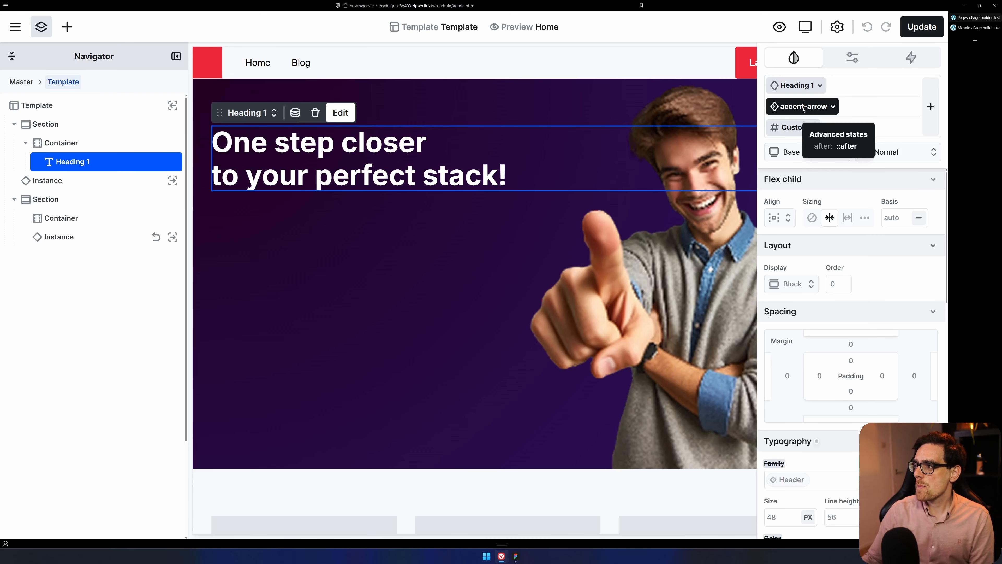
click(831, 110)
click(896, 152)
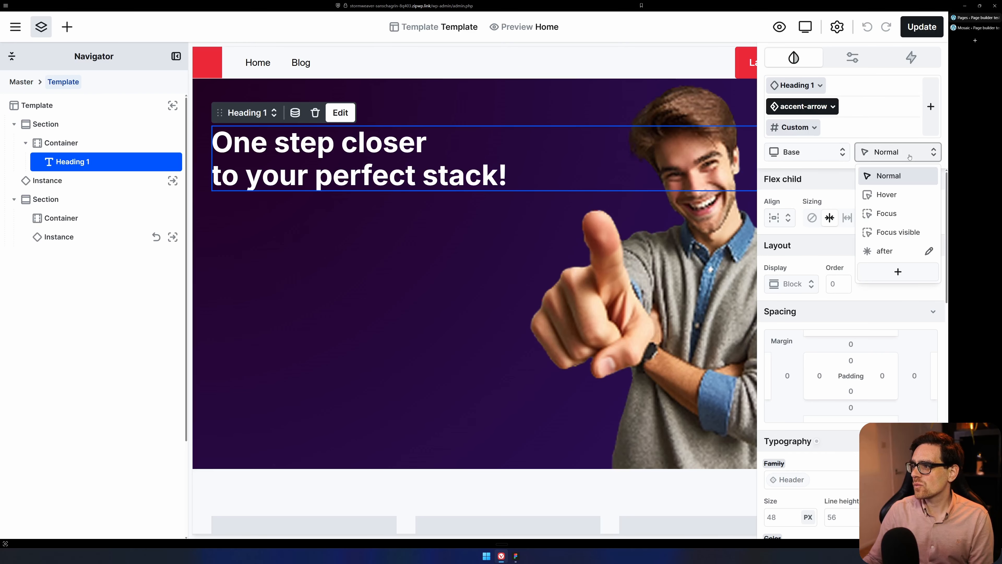
click(896, 256)
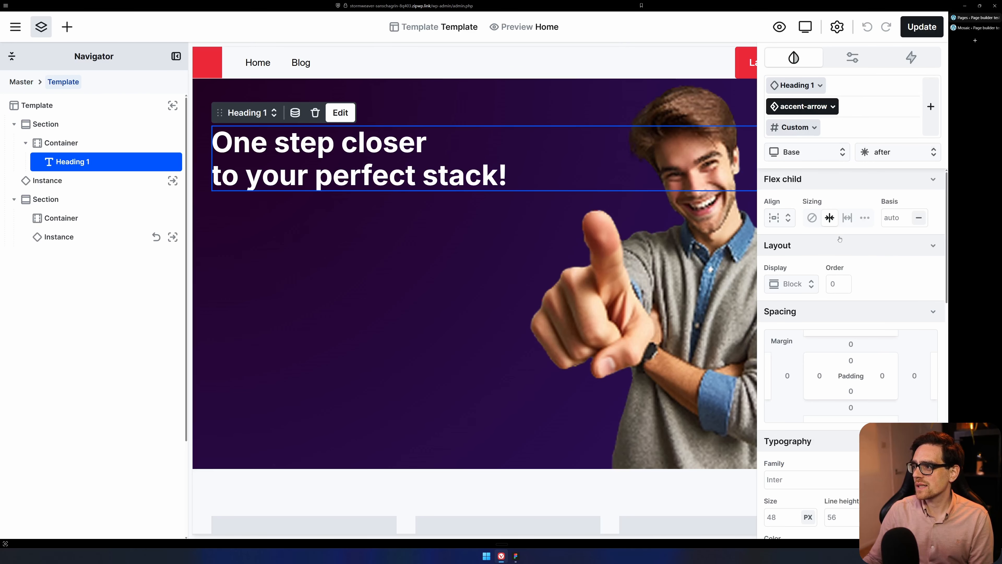
scroll(840, 239, down, 3)
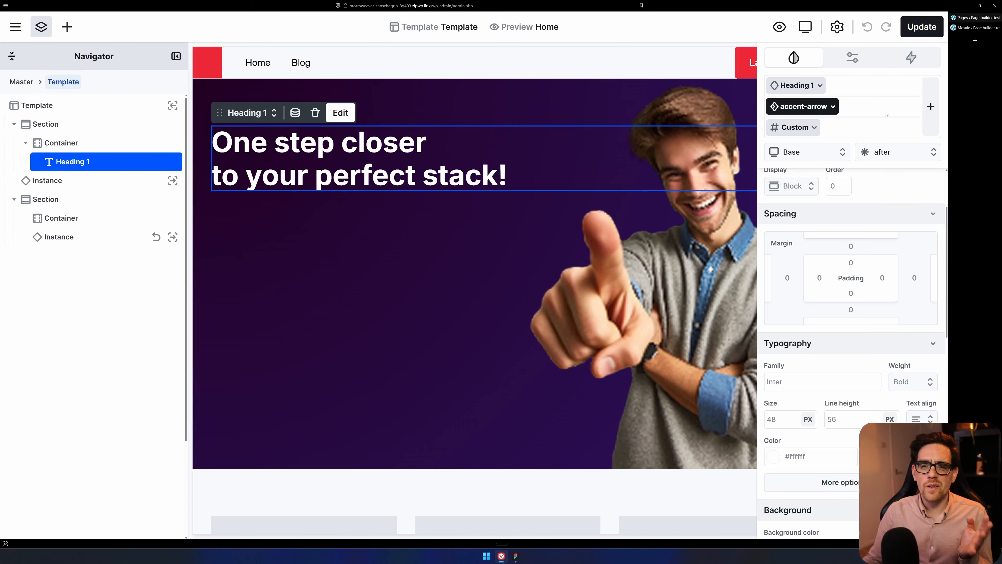
Compare the Element and Utility class lists for the hero heading and preview the text and heading classes.
click(930, 106)
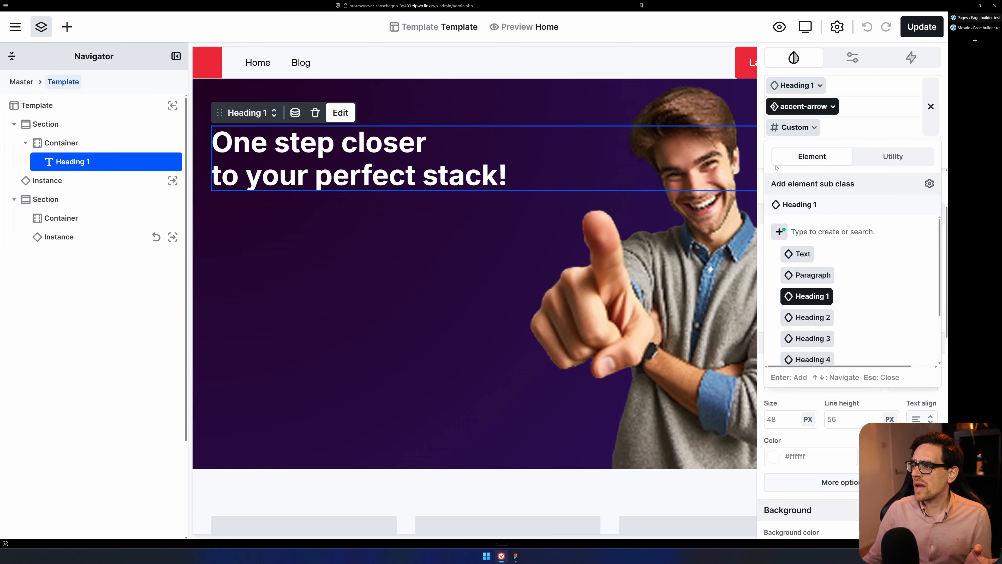
click(893, 163)
click(812, 156)
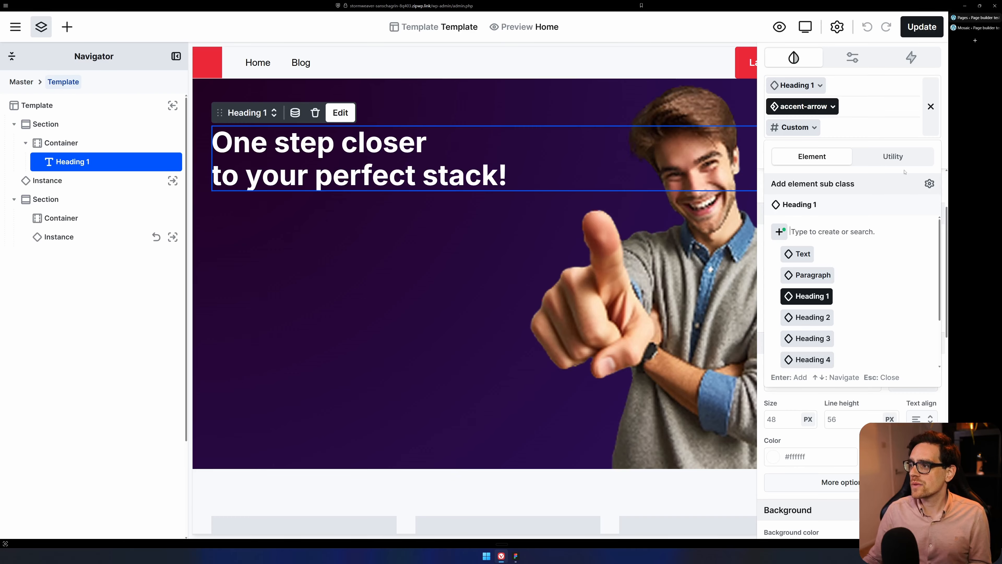
click(888, 156)
click(832, 160)
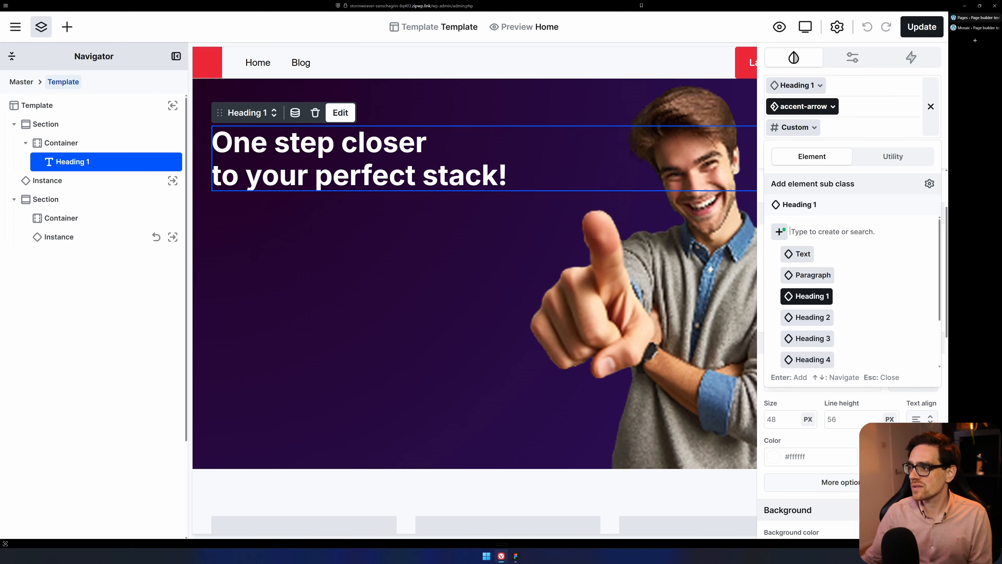
click(855, 257)
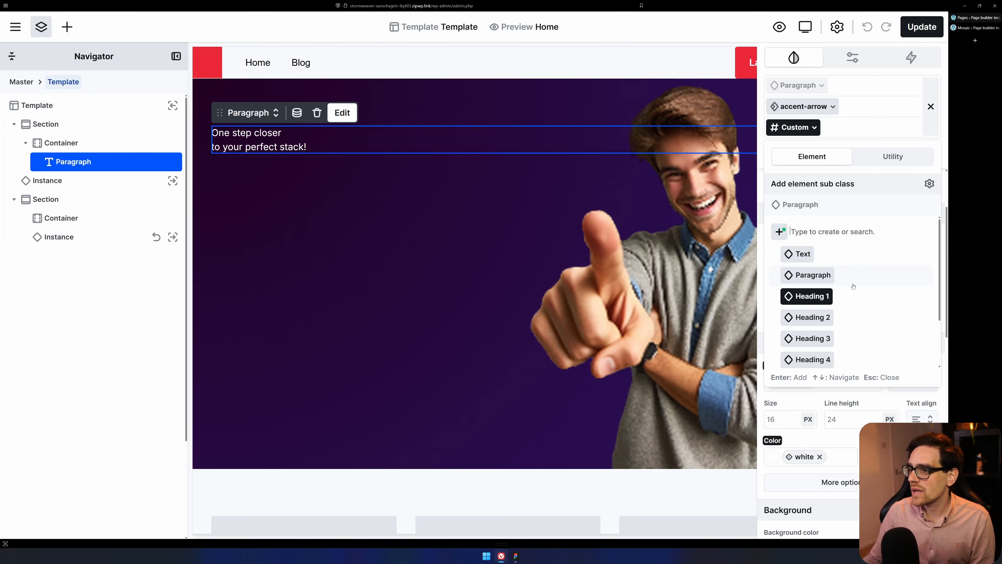
scroll(874, 317, down, 2)
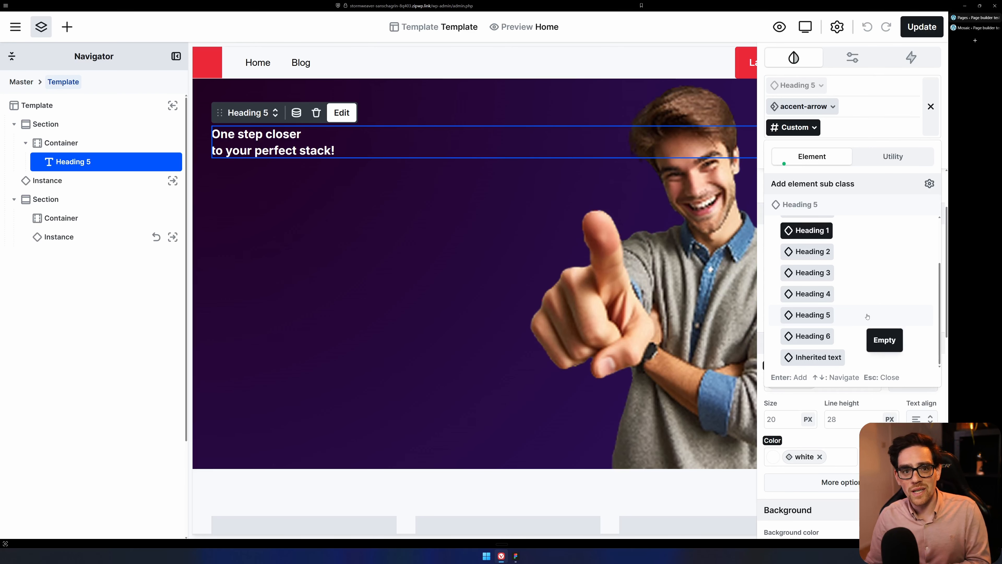
scroll(853, 289, up, 2)
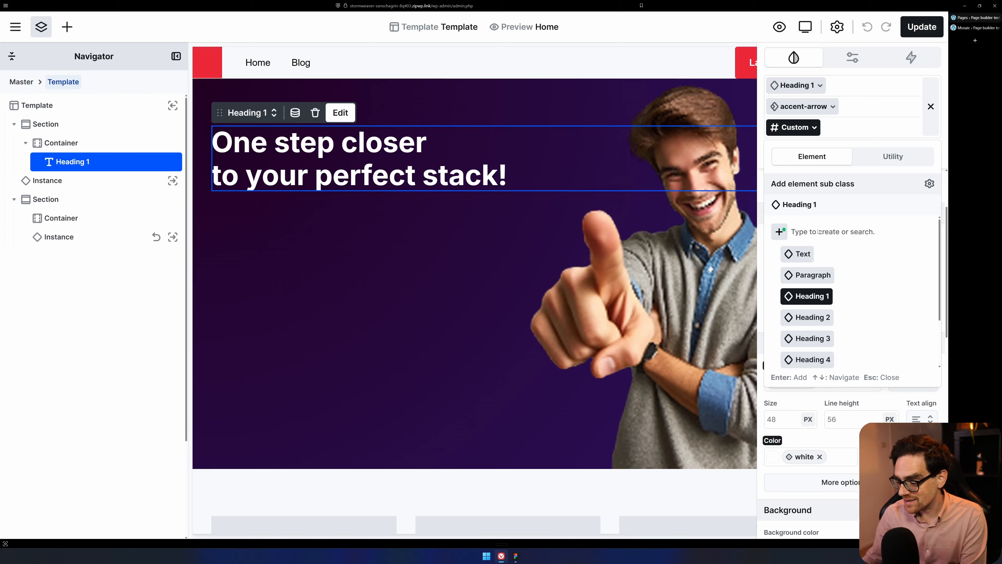
Create an element sub class named accent under Heading 1 for the hero heading.
text(accent)
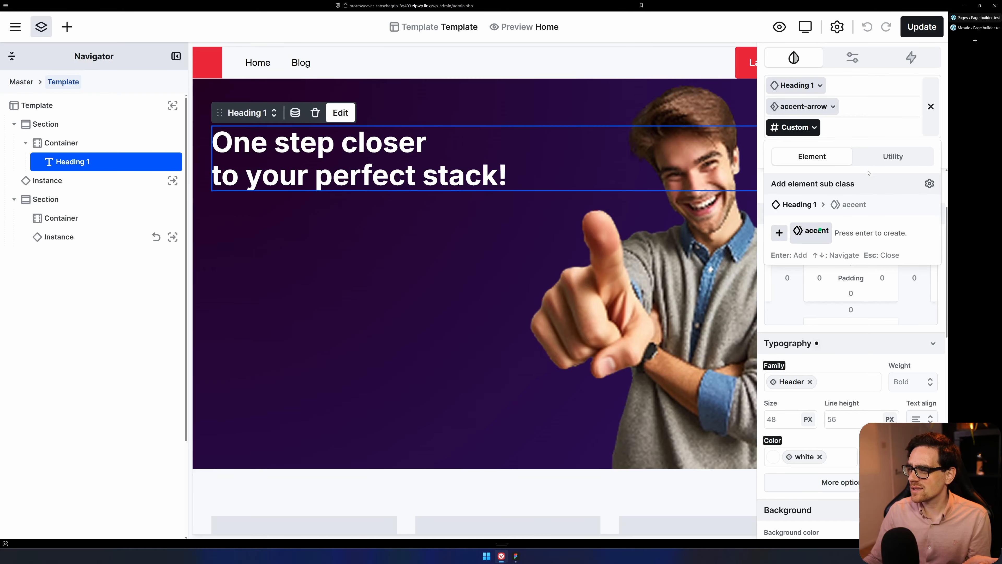
click(874, 160)
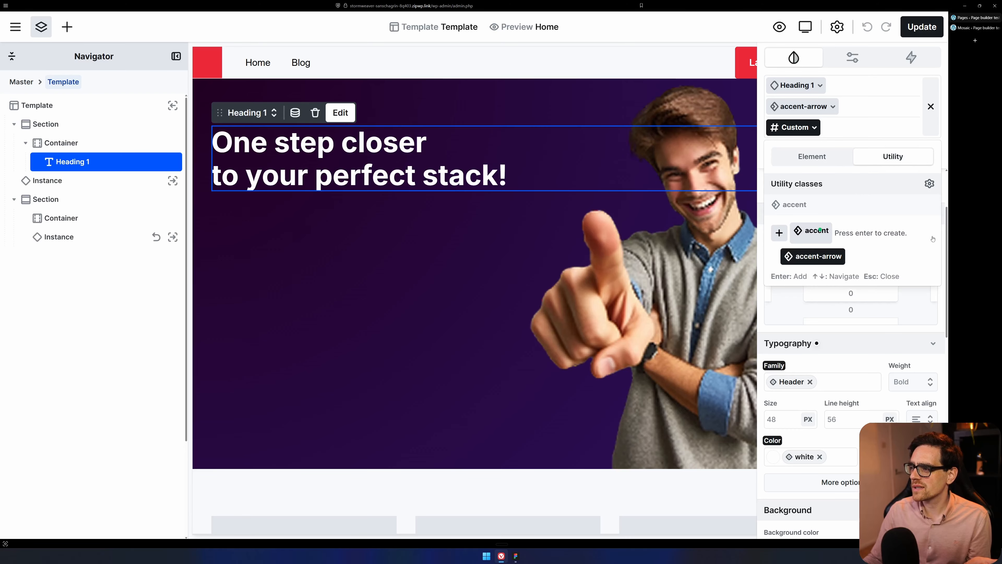
click(805, 158)
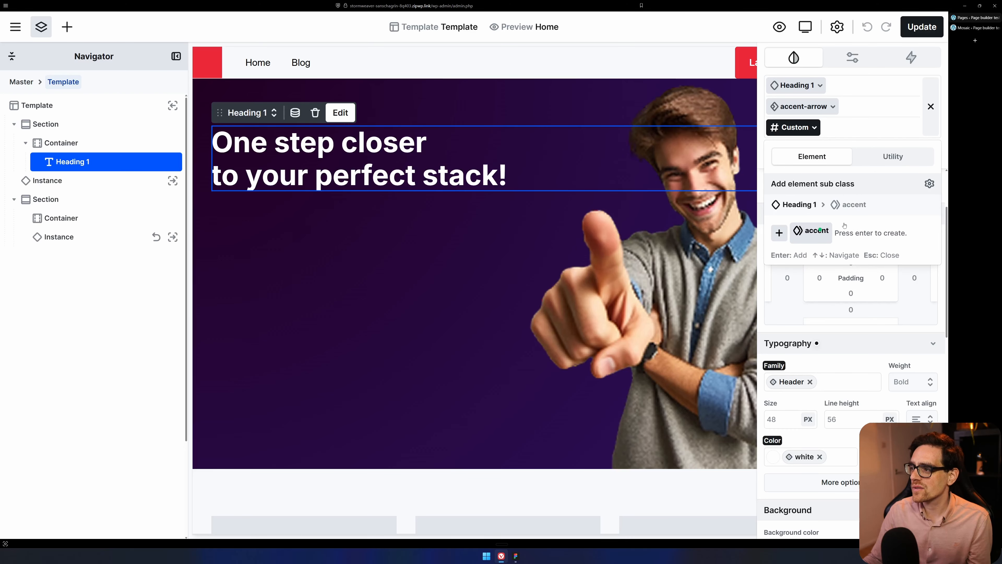
key(Return)
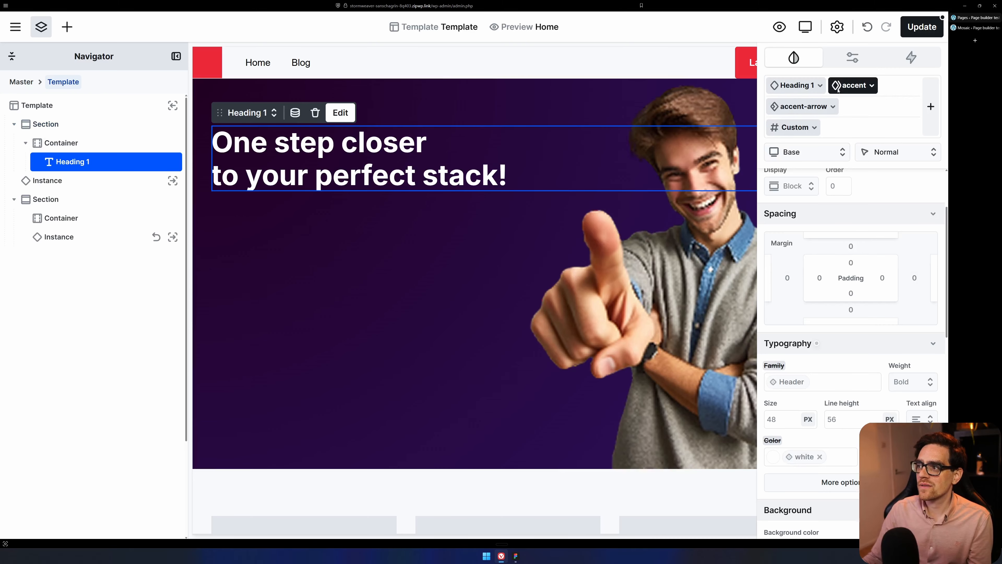
View the accent class's options and its place under Heading 1 in the class list, and preview the Text class on the heading.
click(870, 87)
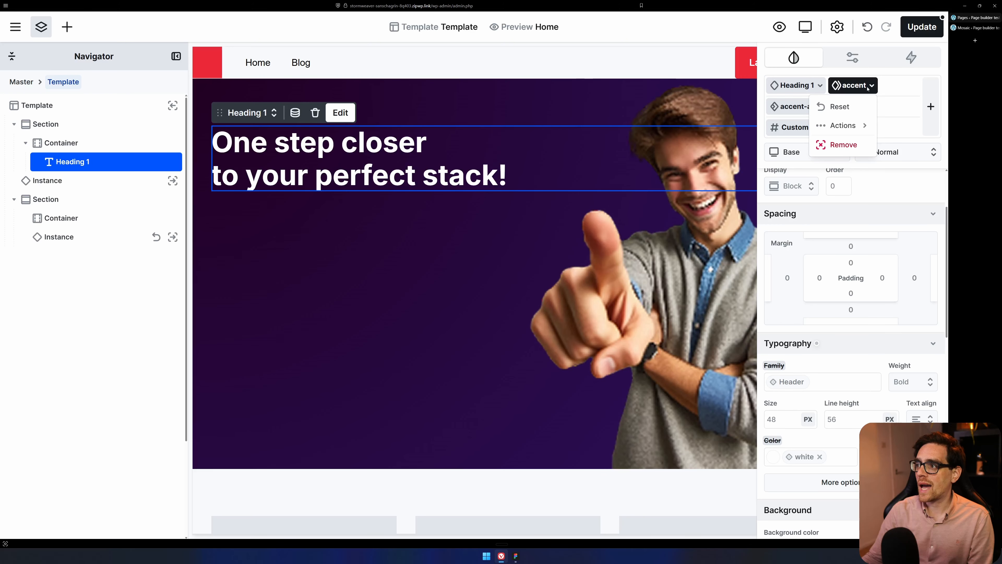
click(901, 107)
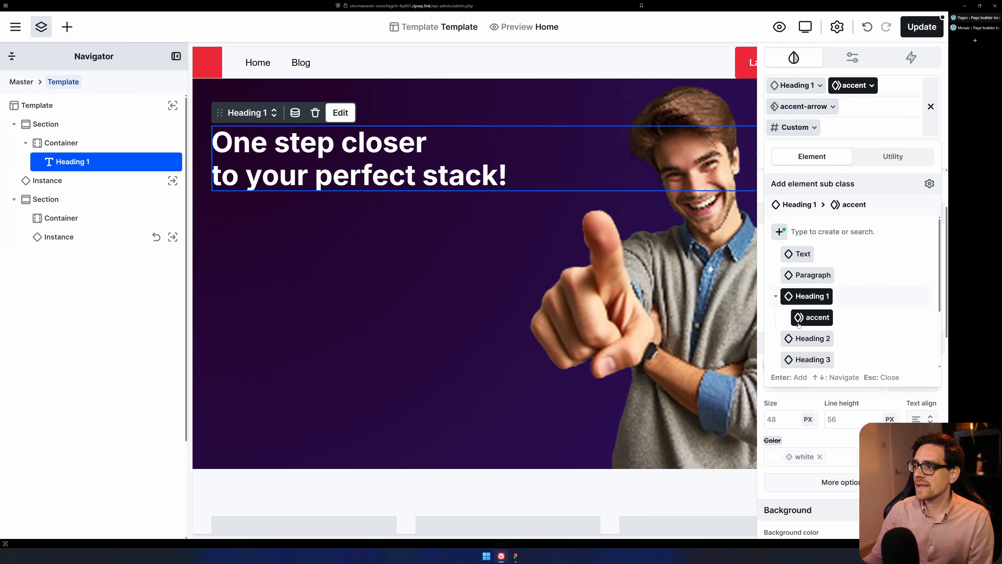
click(801, 254)
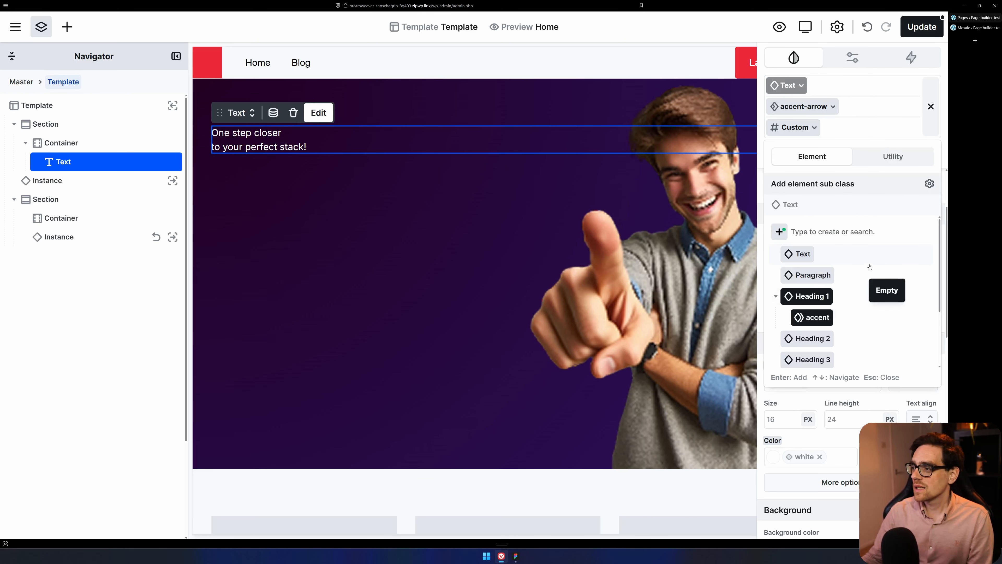
key(ctrl+z)
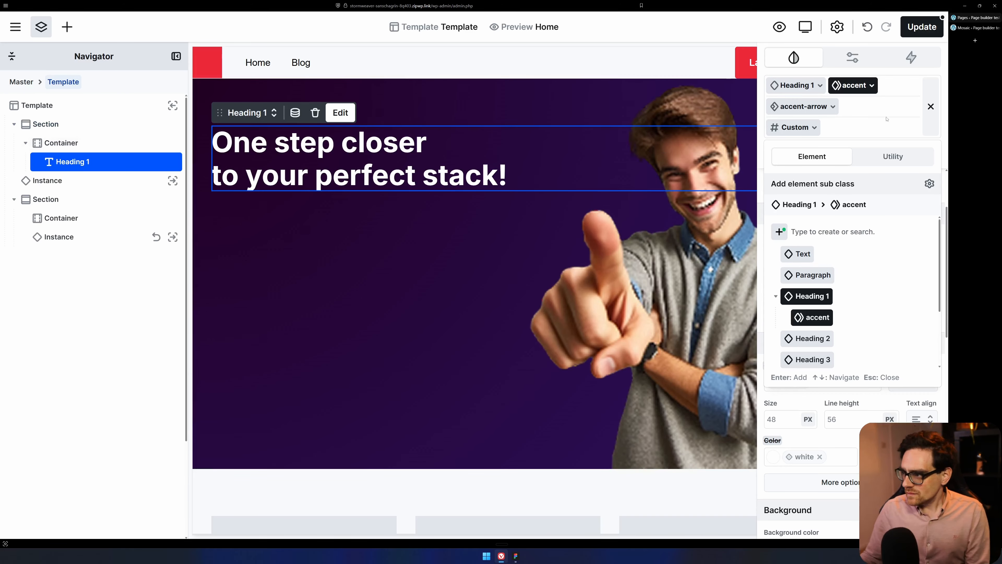
click(854, 132)
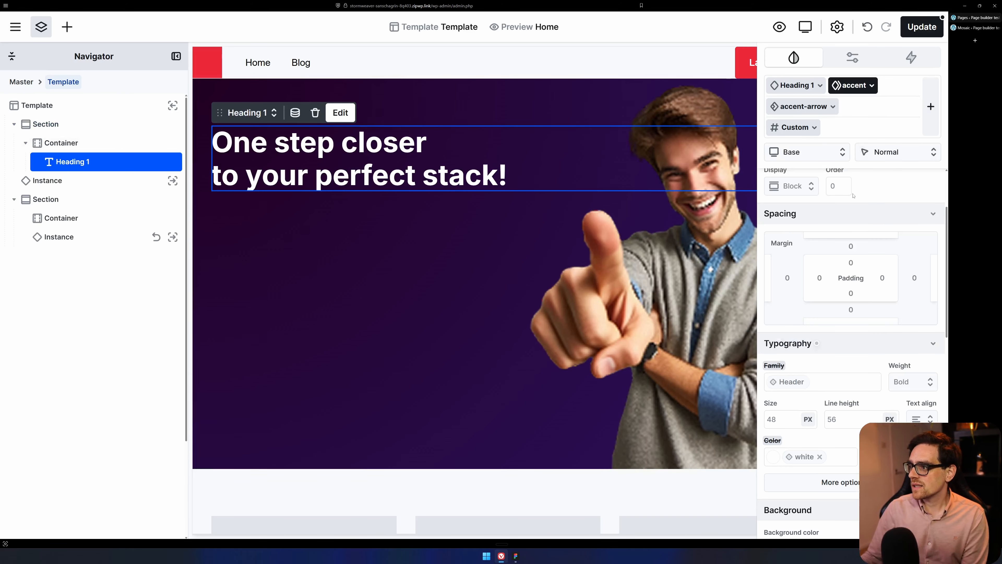
Examine the style settings available for the accent class, including the additional options under Other.
scroll(856, 198, up, 3)
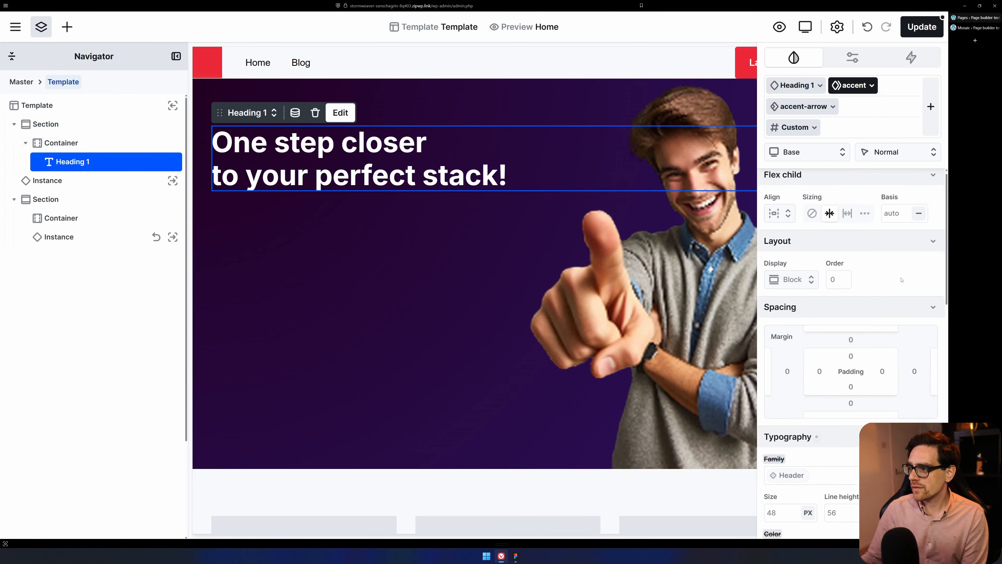
scroll(876, 193, down, 3)
scroll(884, 287, down, 3)
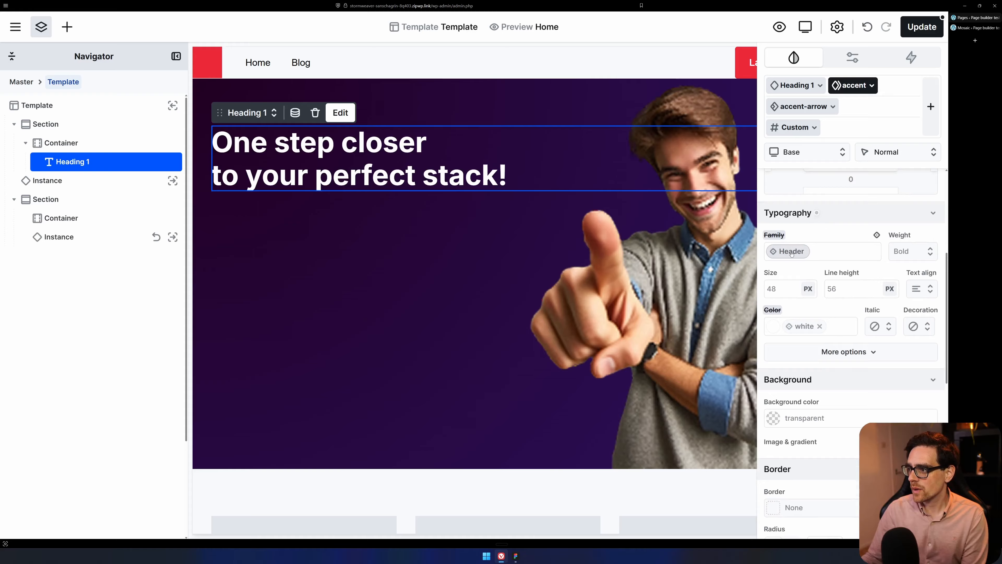
scroll(848, 324, down, 8)
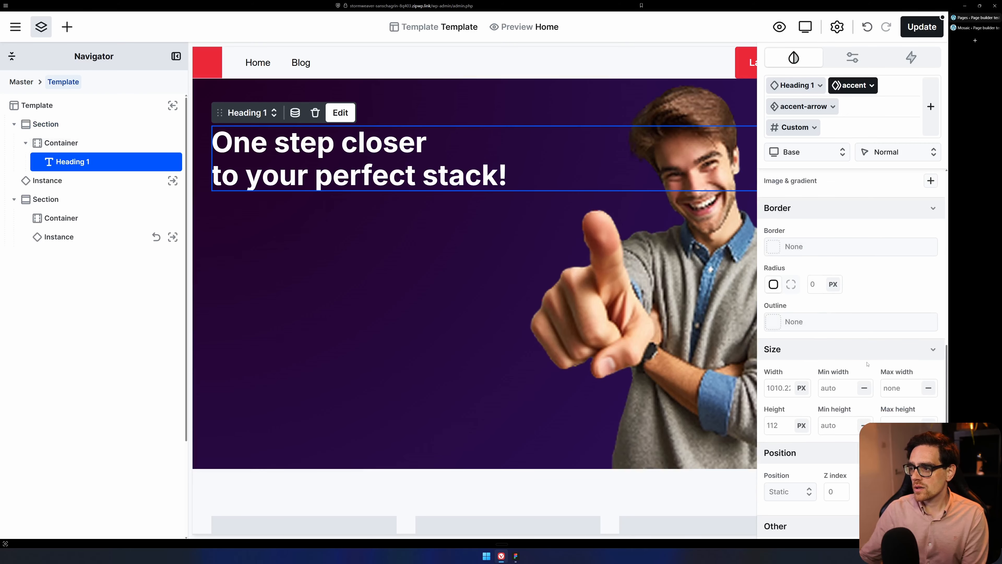
scroll(816, 372, down, 5)
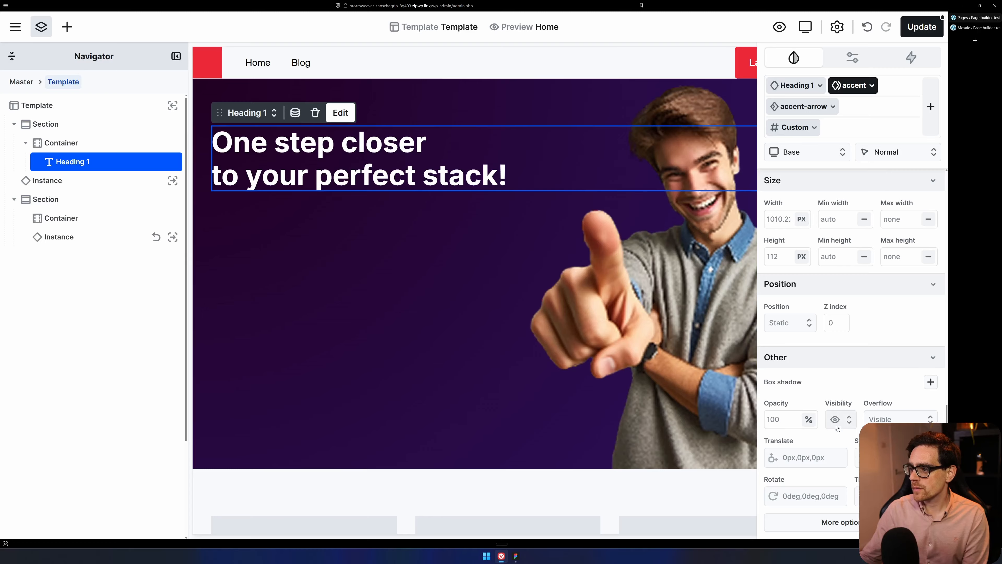
click(836, 523)
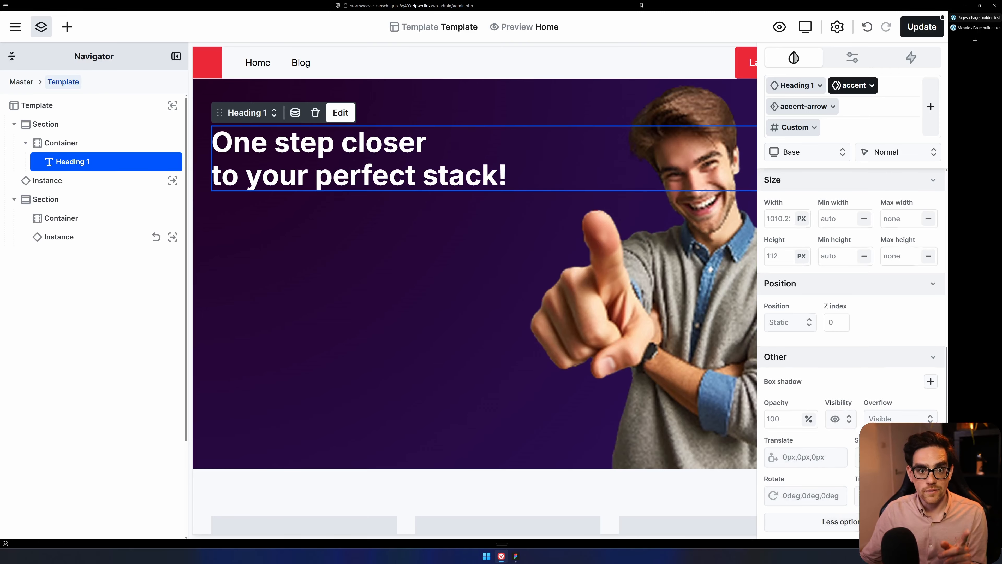
scroll(839, 395, down, 10)
click(855, 495)
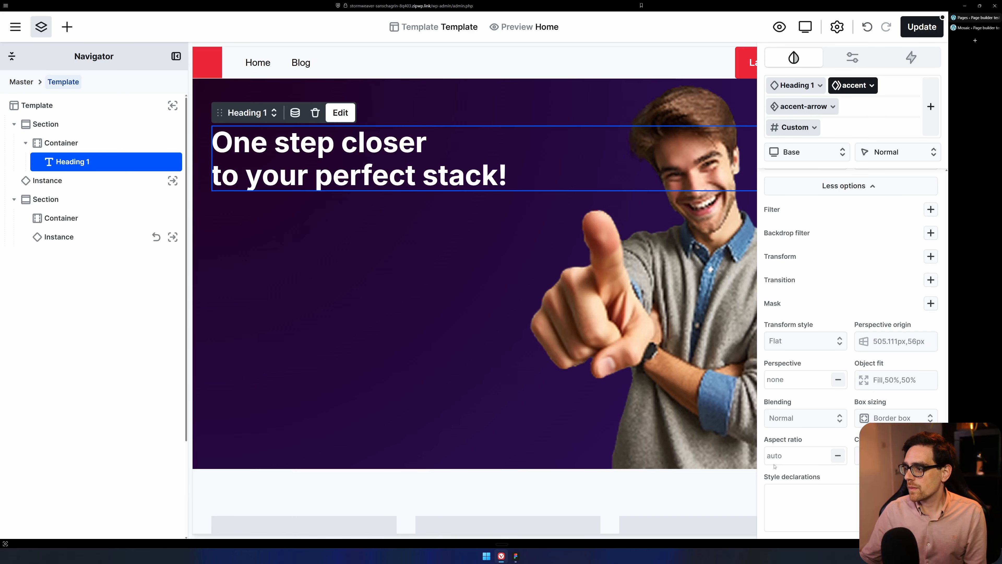
Save the template changes and open the Home page preview in its own browser tab.
click(938, 27)
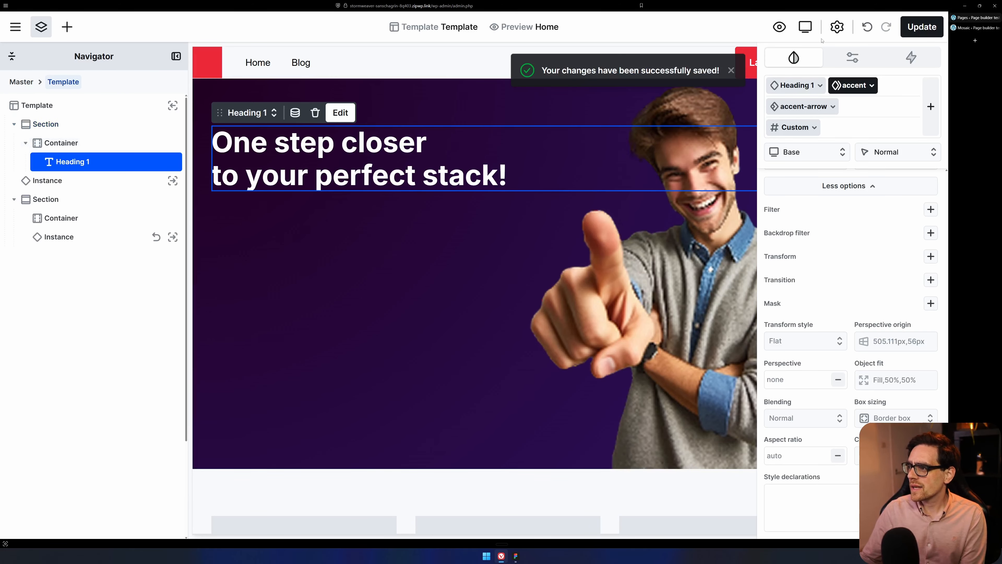
click(778, 29)
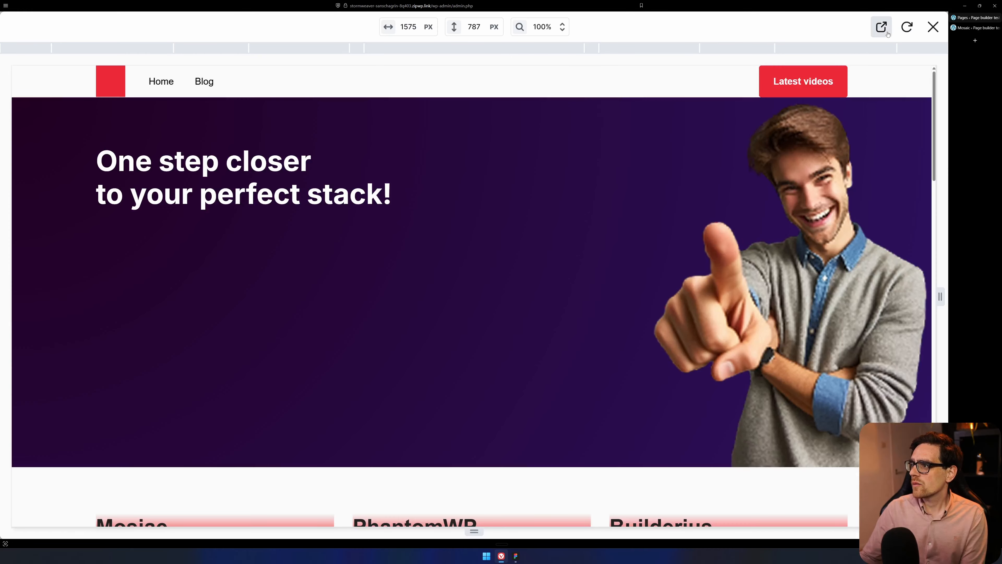
click(881, 24)
Inspect the hero heading on the live Home page with the browser's developer tools.
right_click(300, 71)
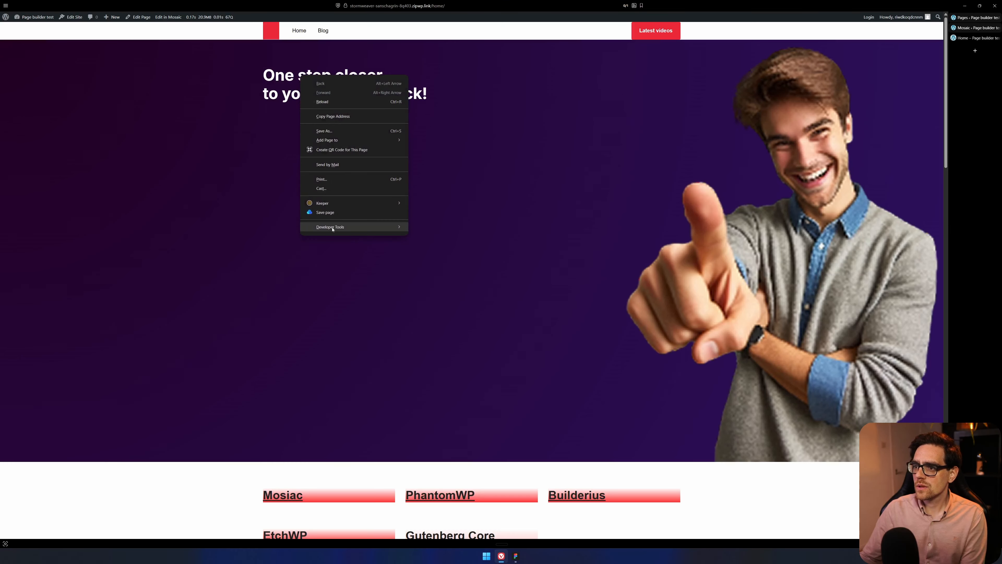
mouse_move(344, 225)
click(443, 248)
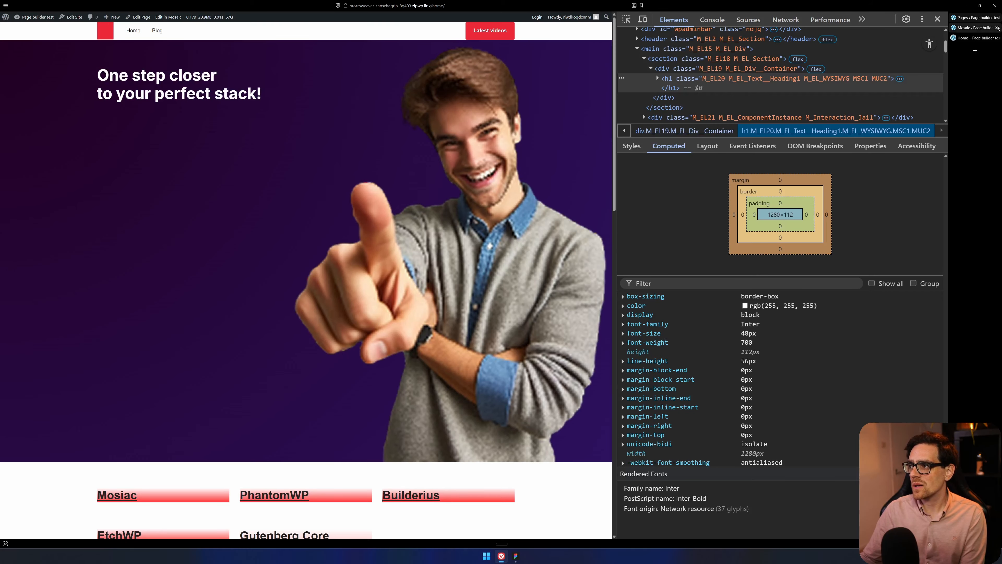
Go back to Mosaic, close the page preview and select the heading's accent-arrow class.
click(975, 28)
click(933, 27)
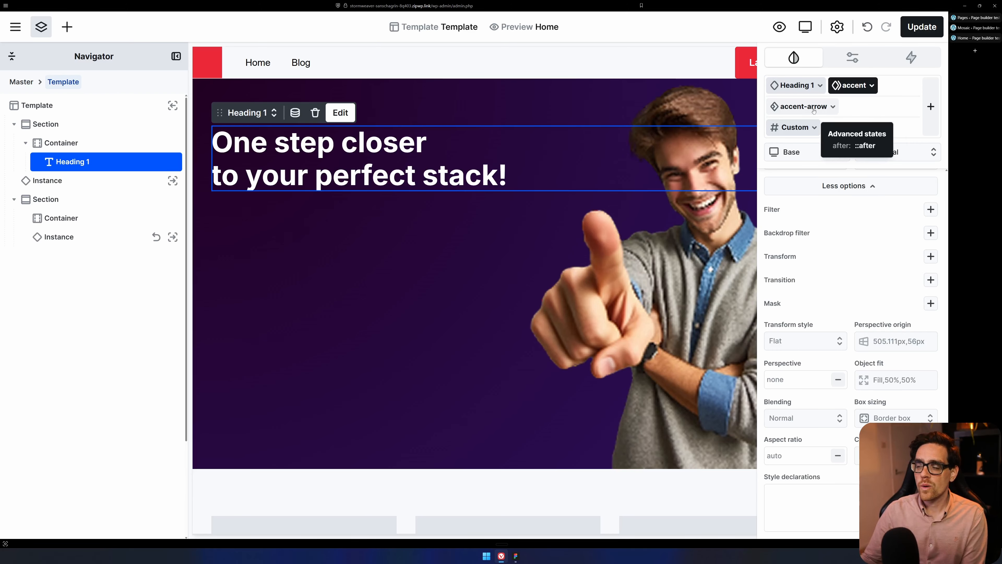
click(797, 112)
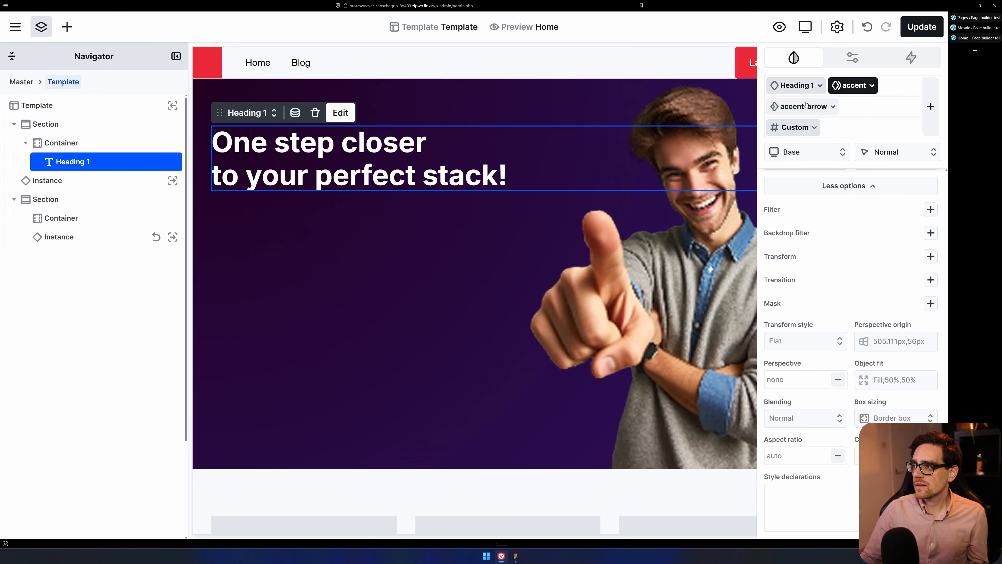
click(798, 91)
click(796, 108)
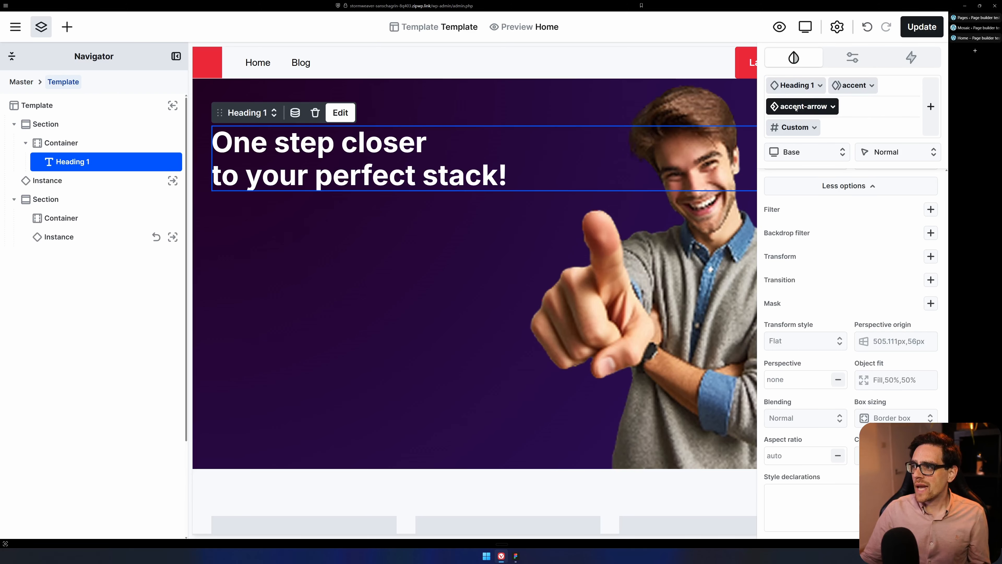
Compare the h1's class names in the live page's markup with the heading's classes in Mosaic.
click(975, 38)
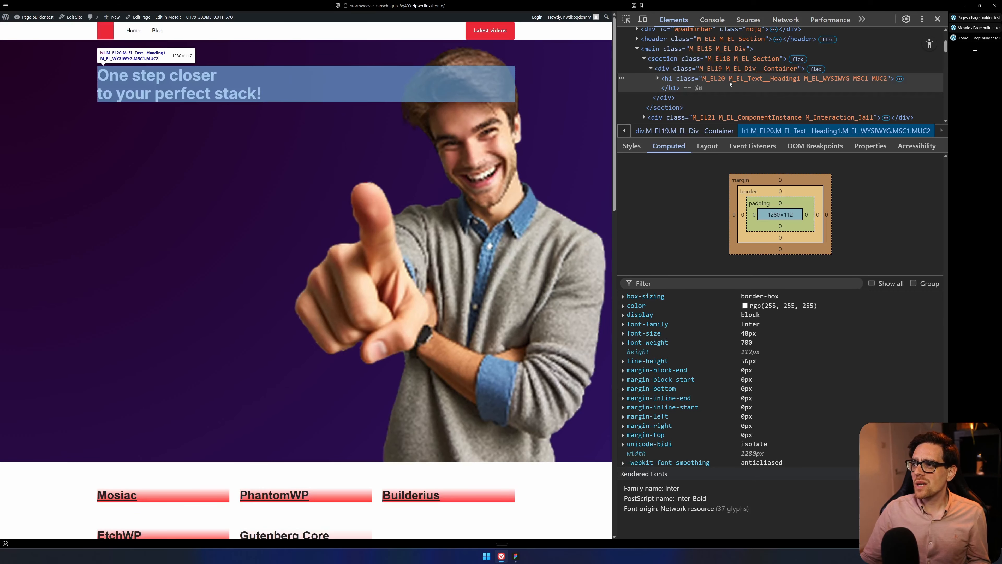
click(974, 27)
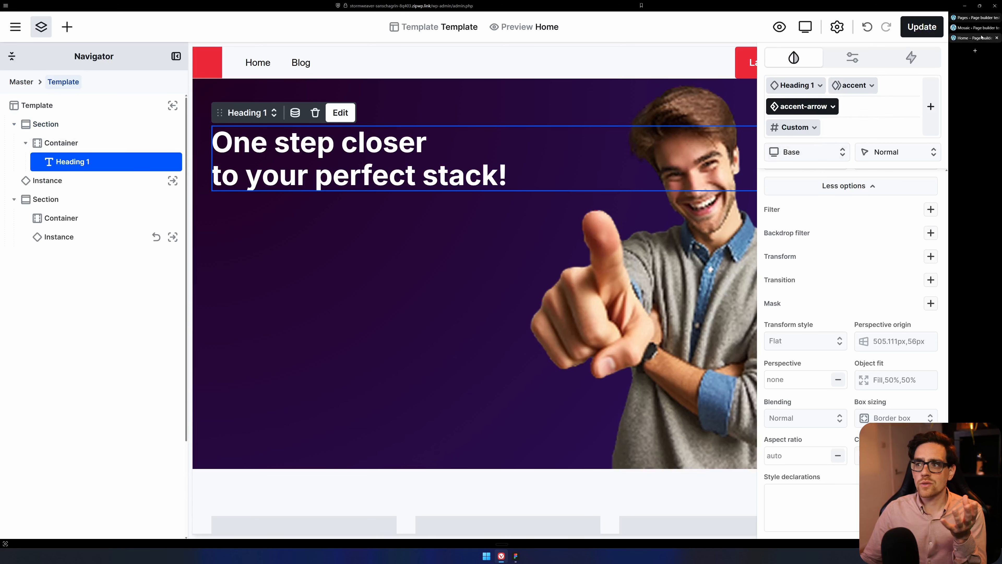
click(978, 38)
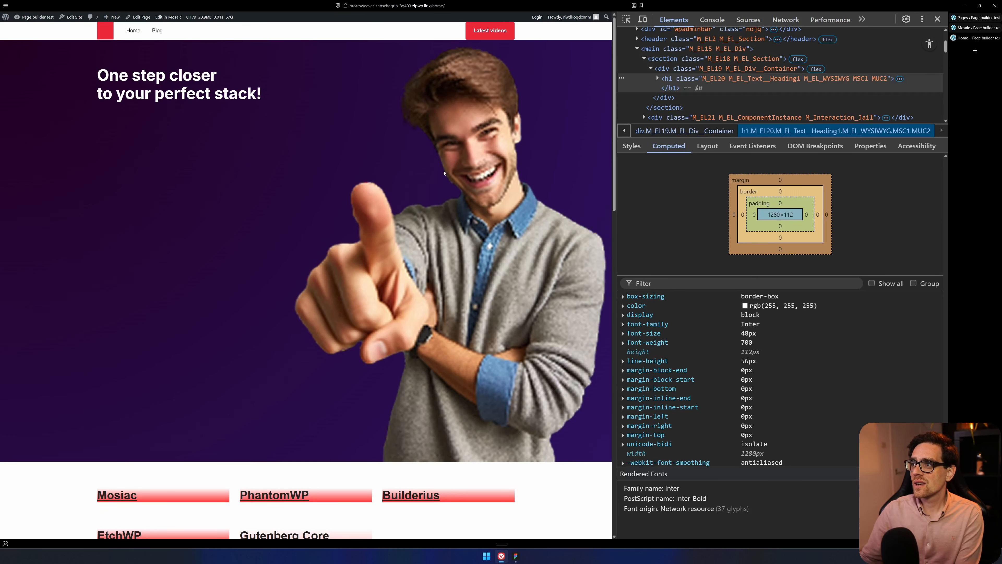
Enlarge the live page view and inspect the component instance div and its nested section in the page markup.
key(super)
key(super)
scroll(547, 177, up, 4)
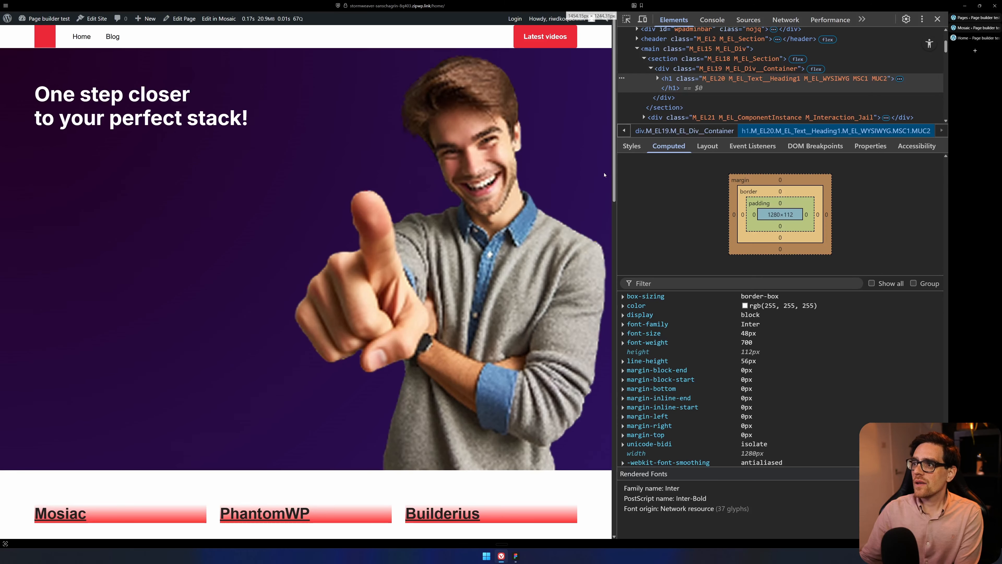
scroll(547, 177, up, 1)
click(735, 87)
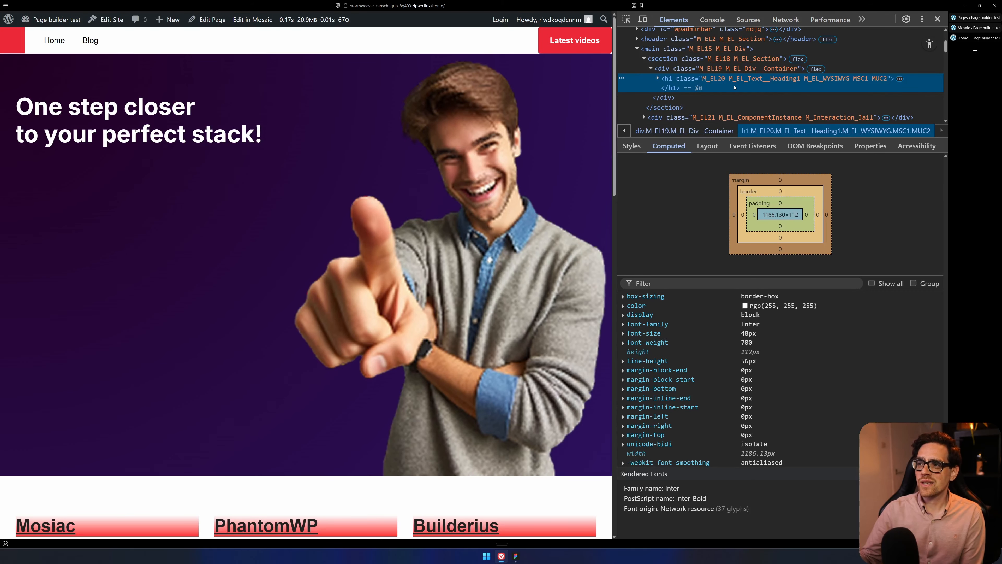
scroll(710, 79, down, 2)
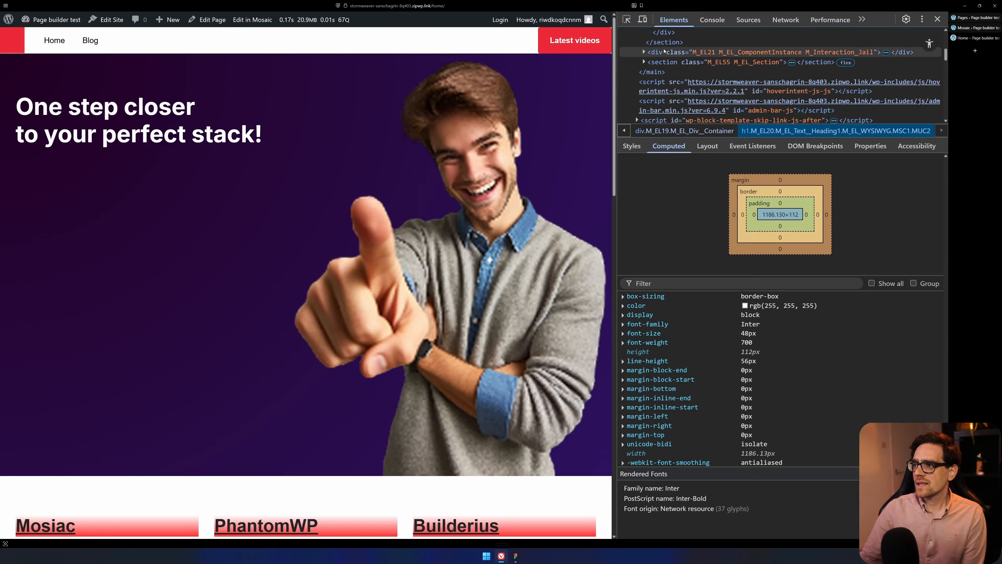
click(647, 44)
click(644, 43)
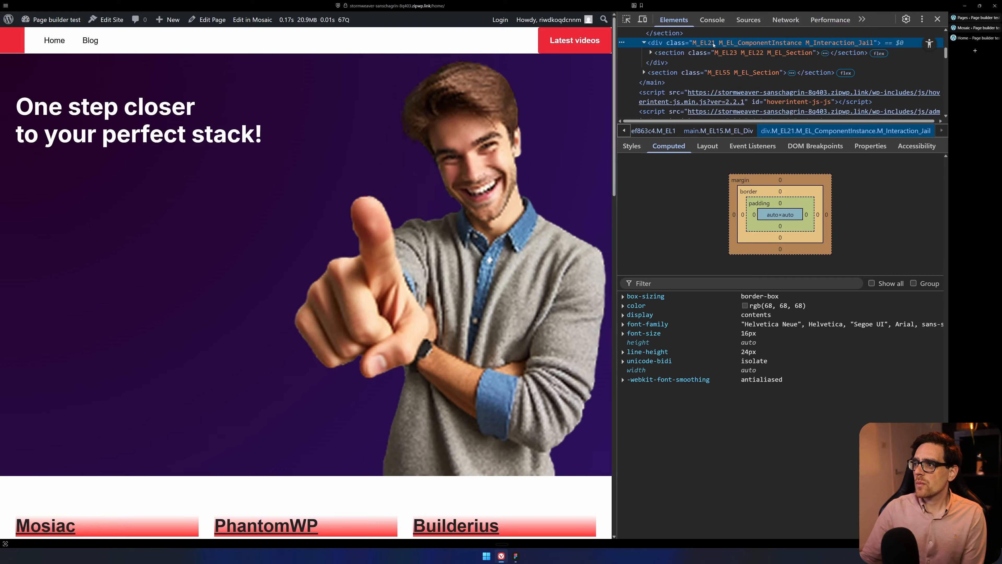
click(790, 51)
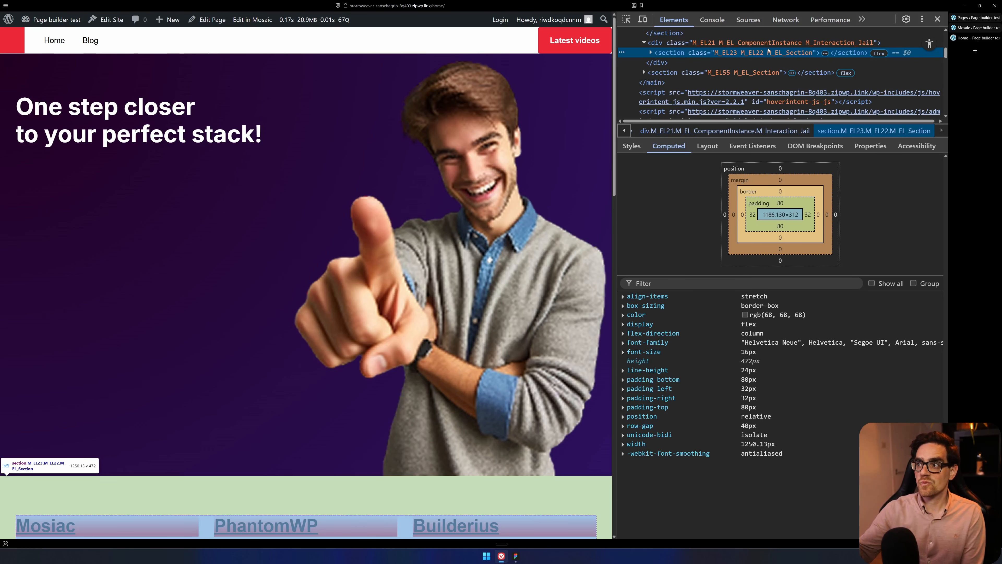
Select the tools section instance in Mosaic for comparison and return to the live Home page.
click(975, 28)
scroll(300, 214, down, 8)
click(342, 194)
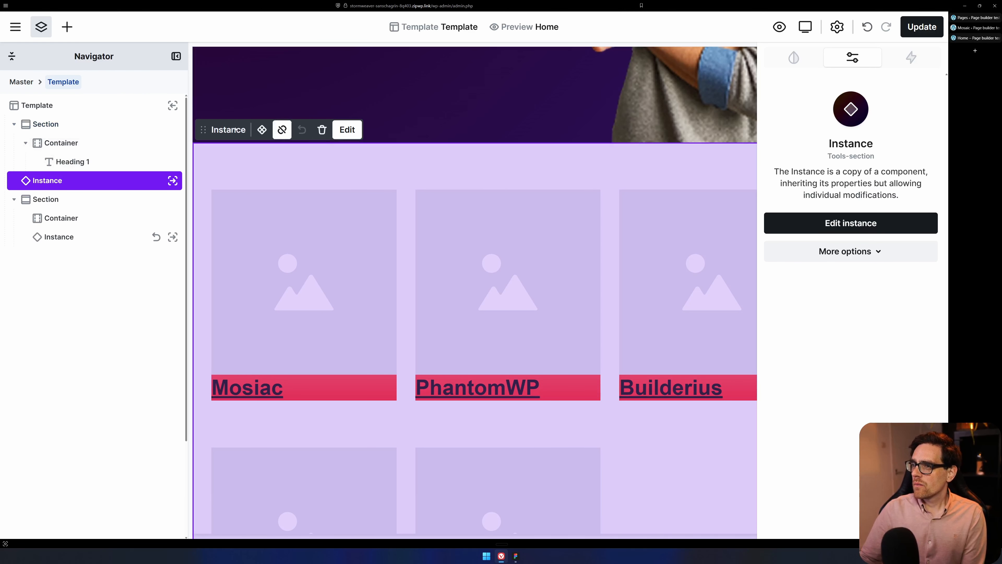
click(975, 18)
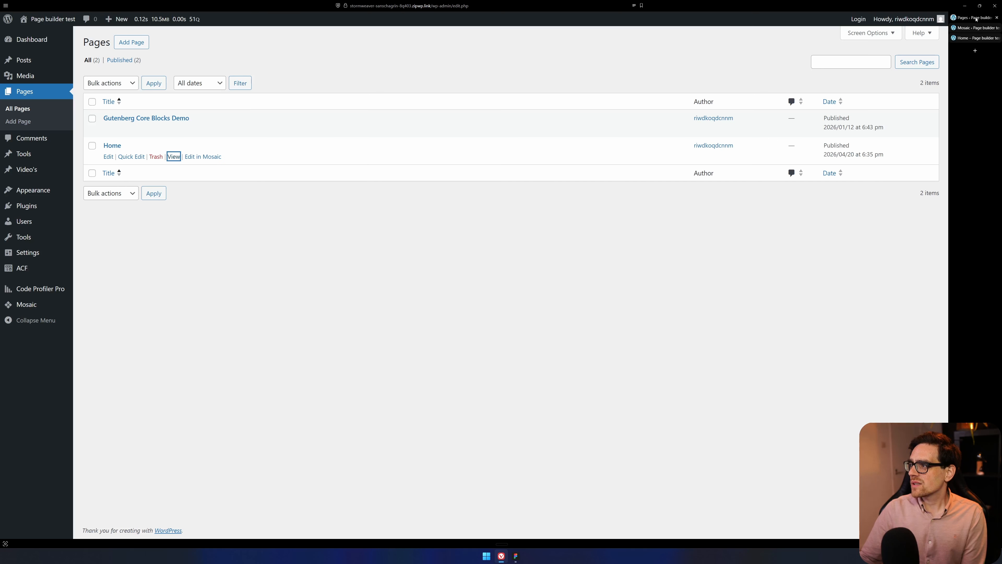
click(975, 37)
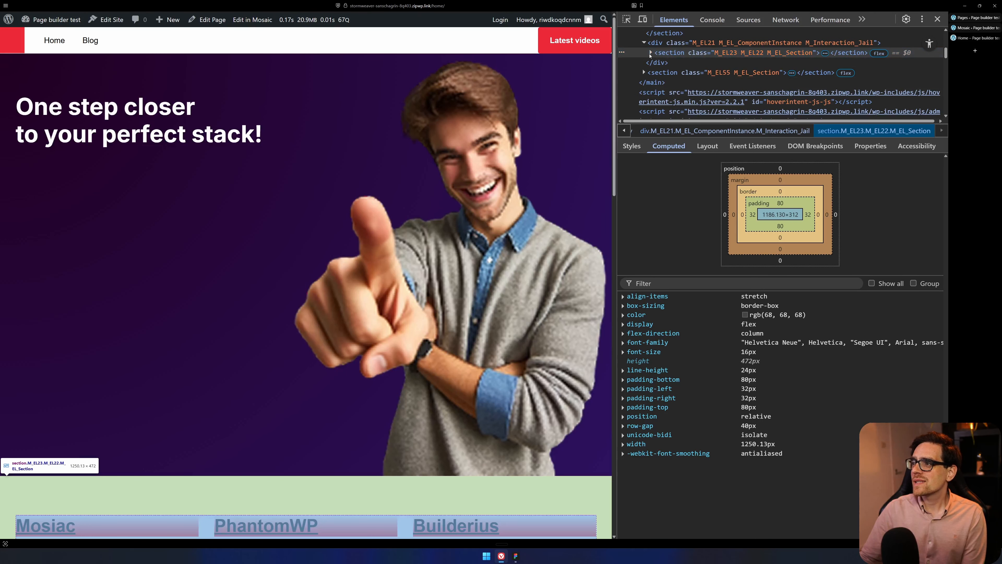
Expand the component instance's section down to its container and compare the classes of each nested wrapper.
click(666, 43)
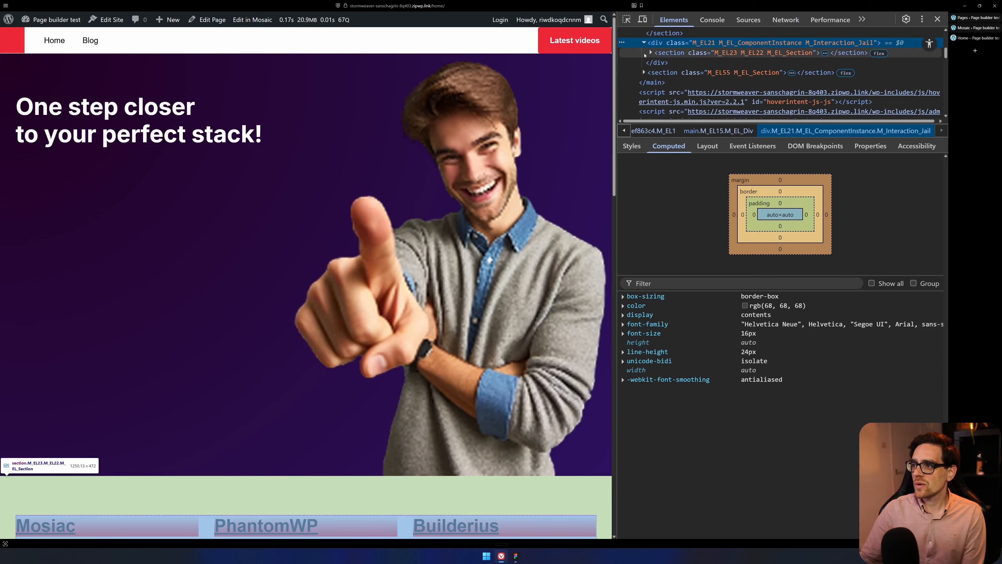
click(663, 53)
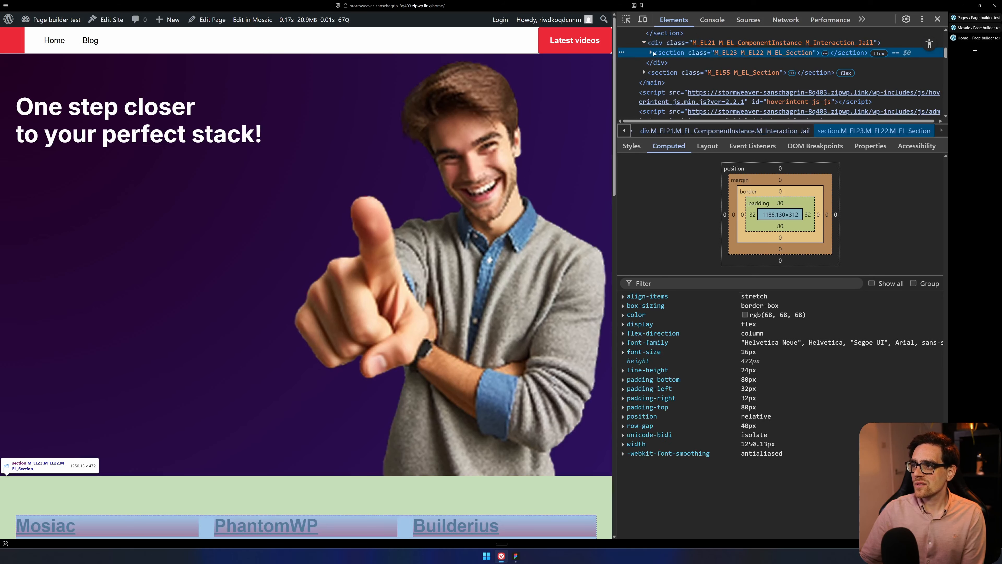
click(651, 53)
click(662, 64)
click(658, 63)
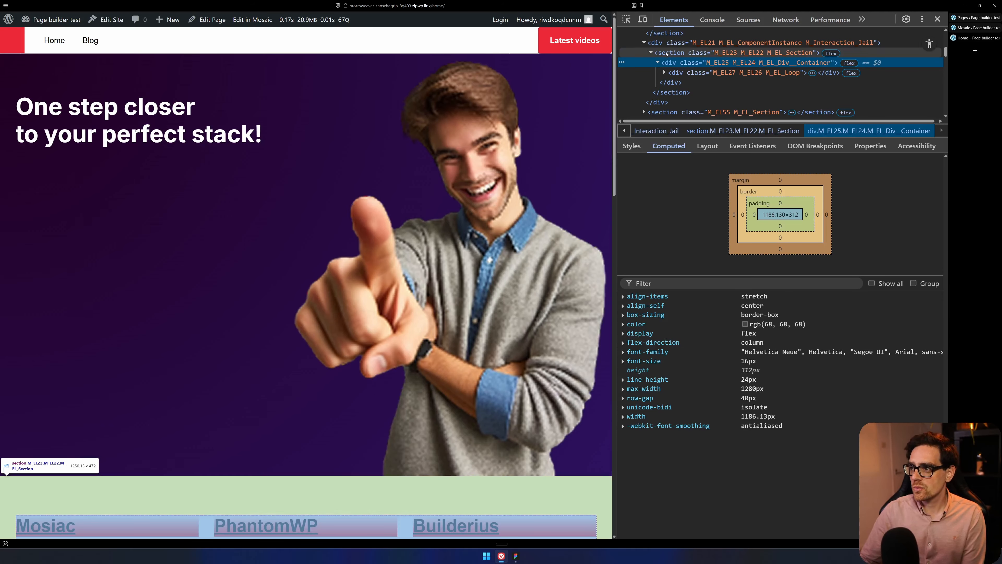
click(657, 55)
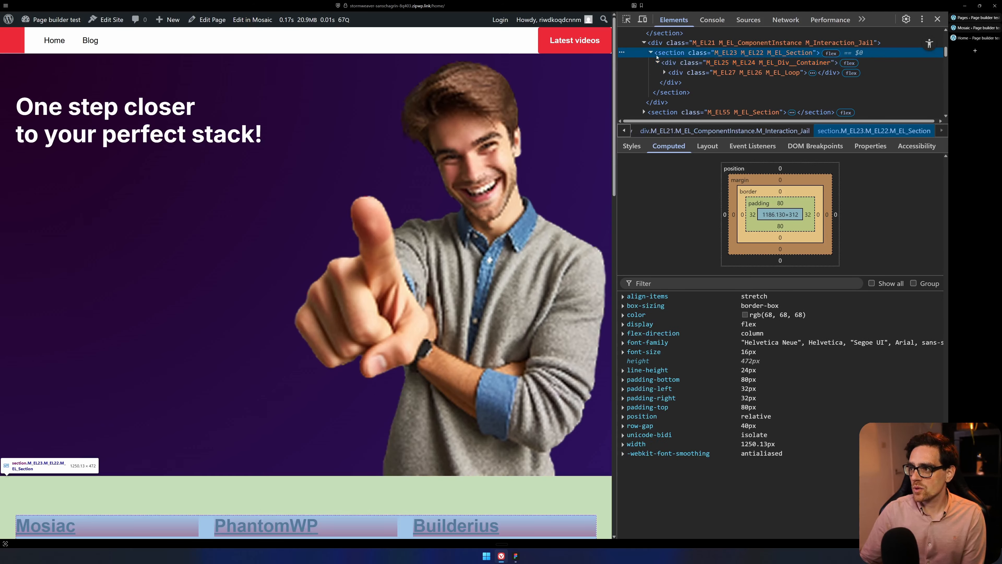
click(648, 43)
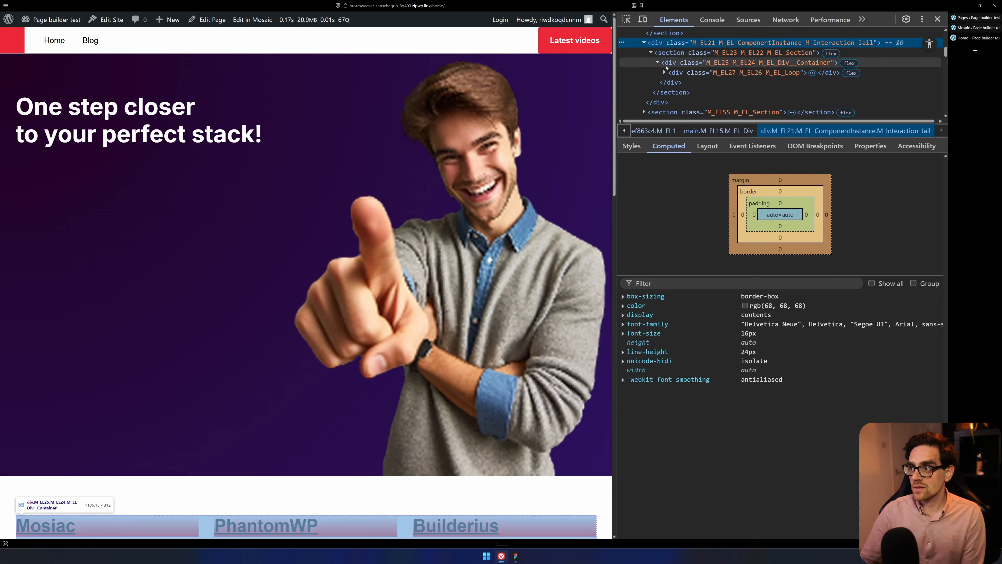
Expand the loop and its LoopItems grid in the markup, including the first loop item.
click(694, 72)
click(664, 73)
click(672, 83)
scroll(672, 83, down, 1)
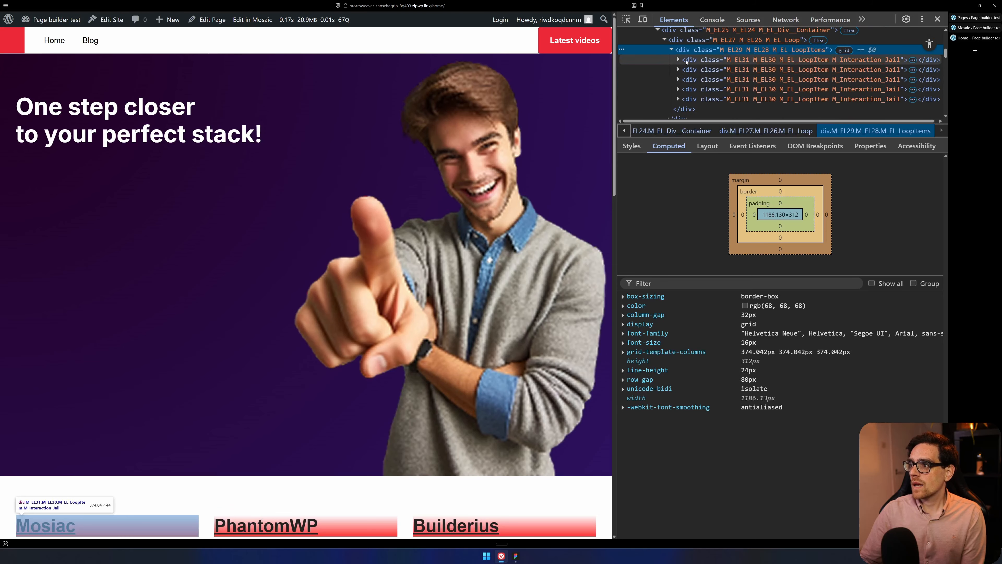
click(678, 60)
click(700, 52)
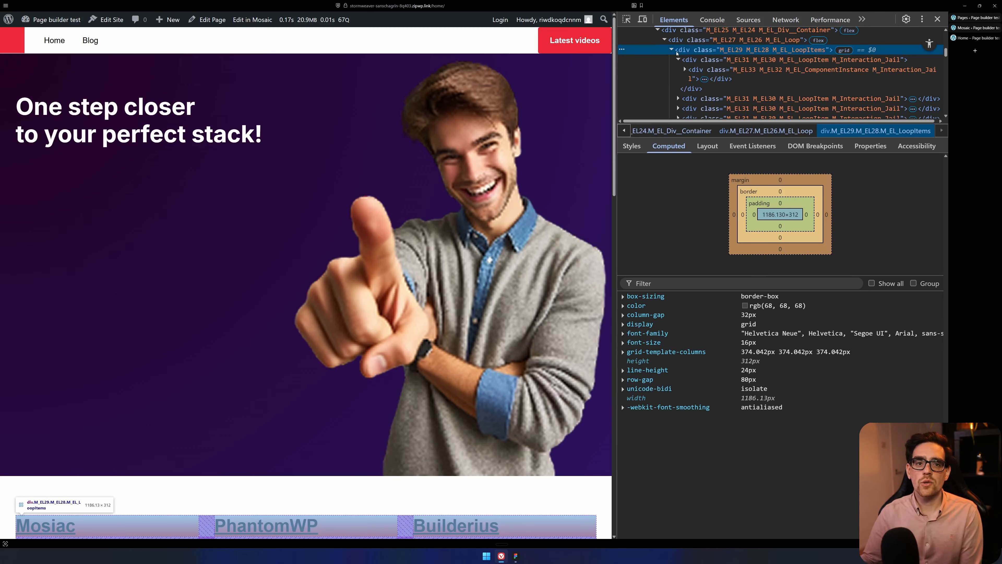
Inspect the first loop item's component instance wrapper and expand the nested div with the MSC3 class.
click(703, 61)
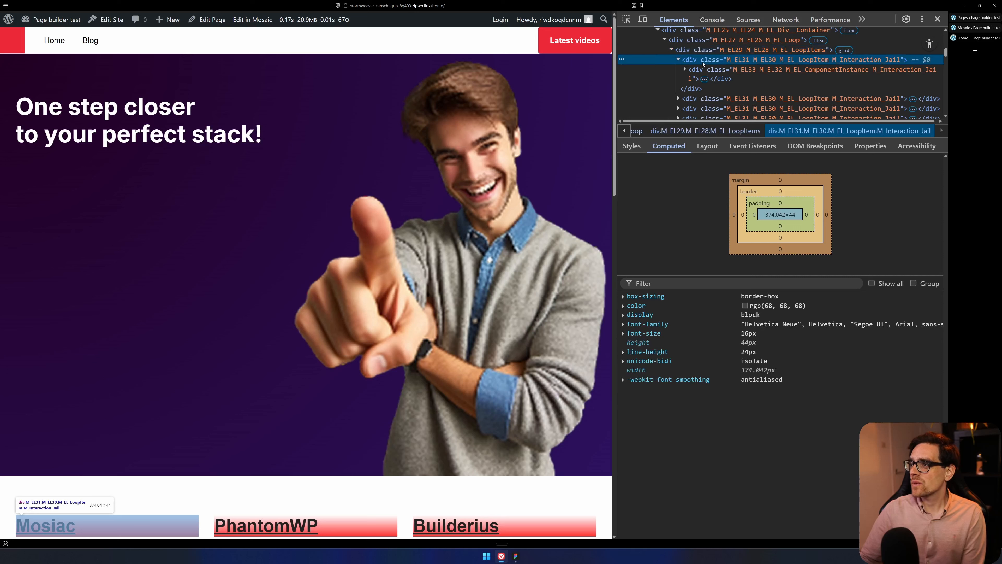
click(702, 72)
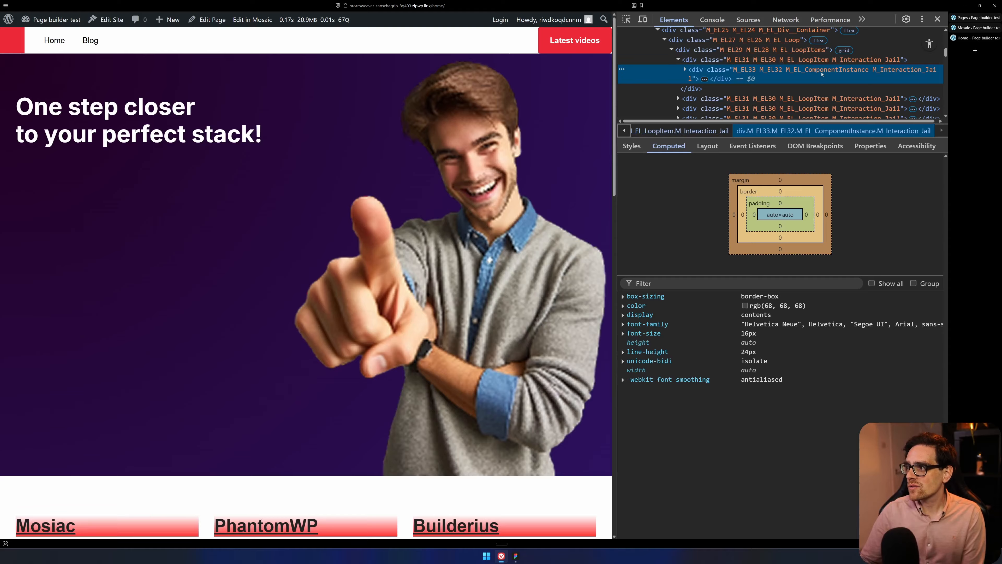
click(685, 70)
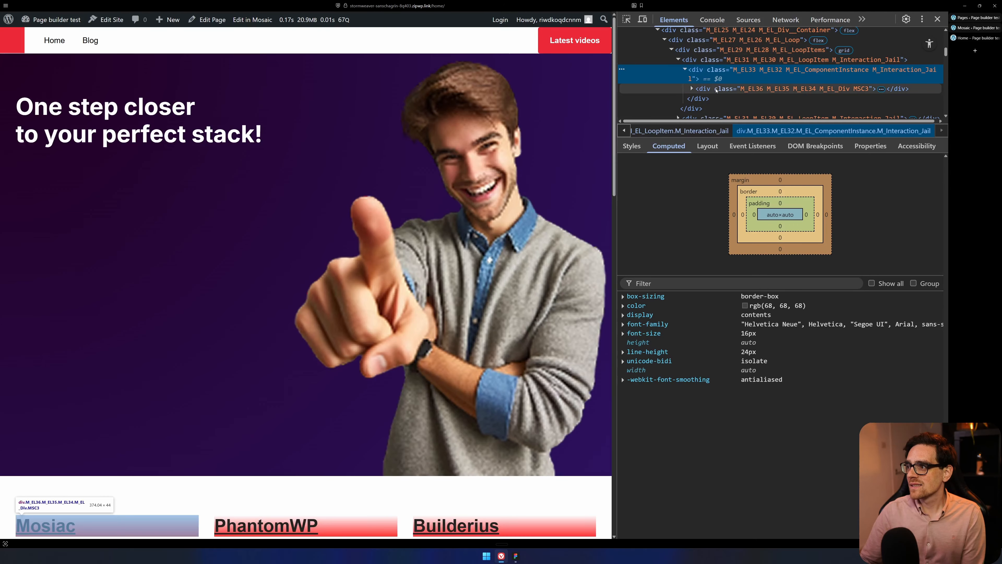
click(707, 91)
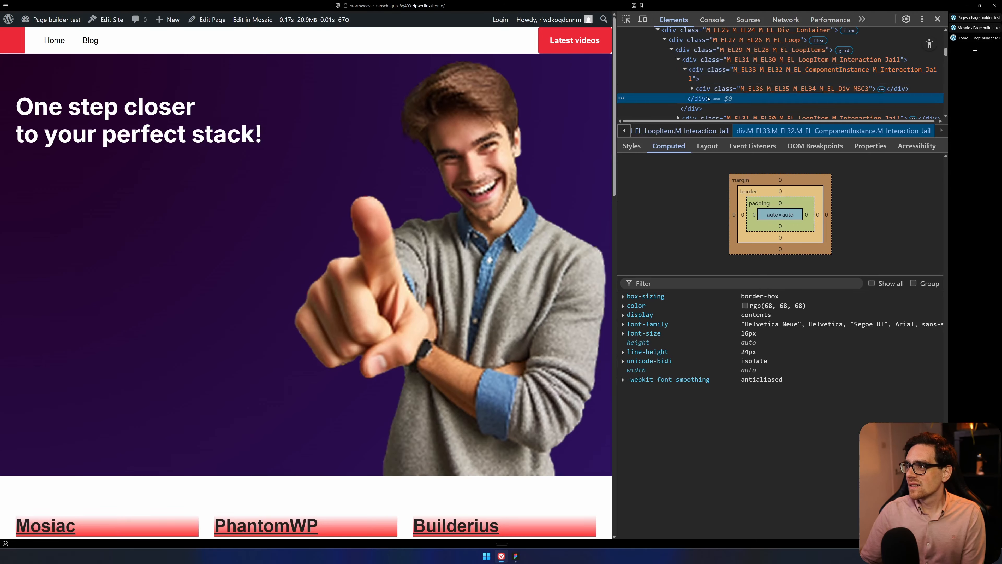
click(691, 89)
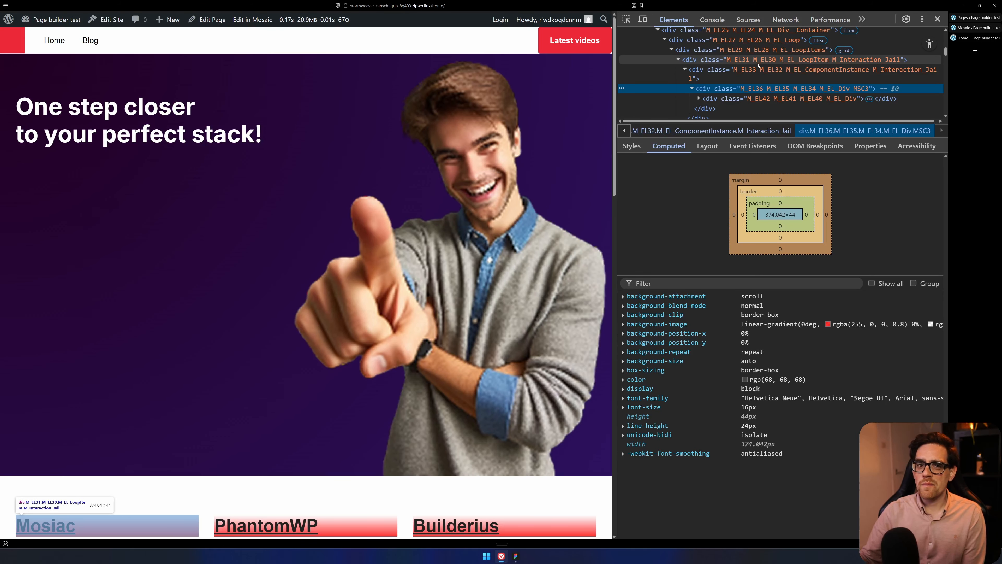
Go back to Mosaic, open the hero section's element settings and browse the available conditional visibility conditions.
click(975, 28)
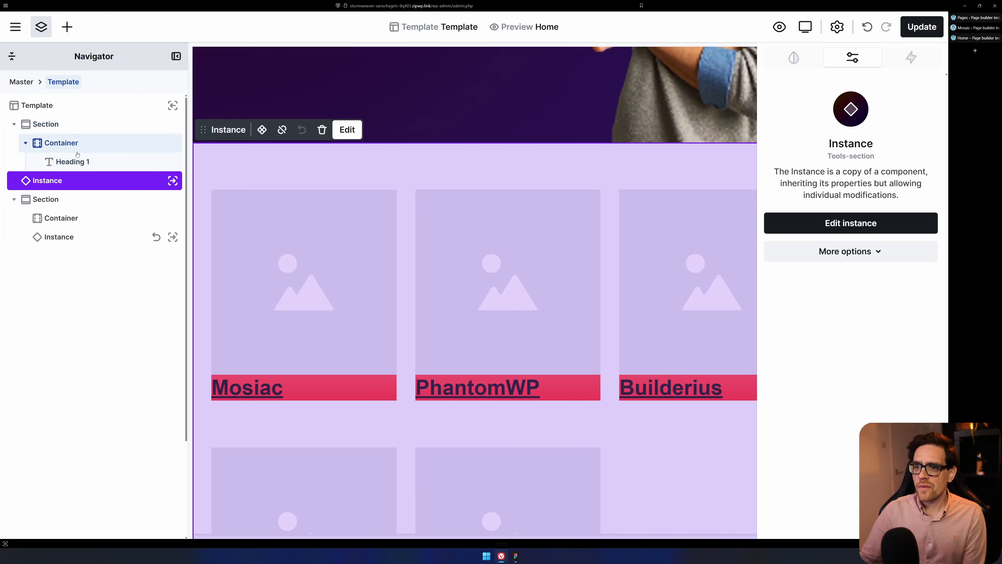
click(63, 130)
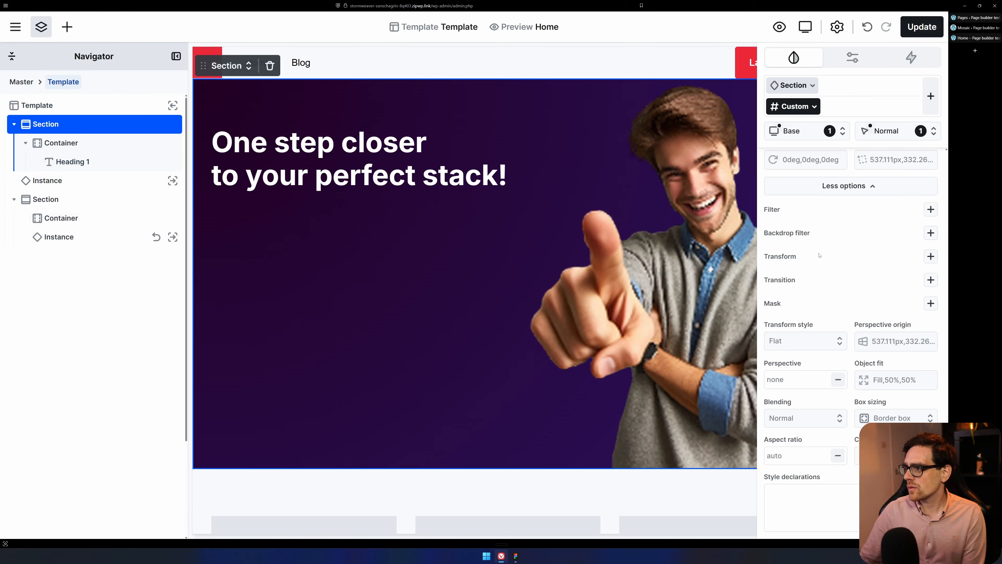
click(852, 57)
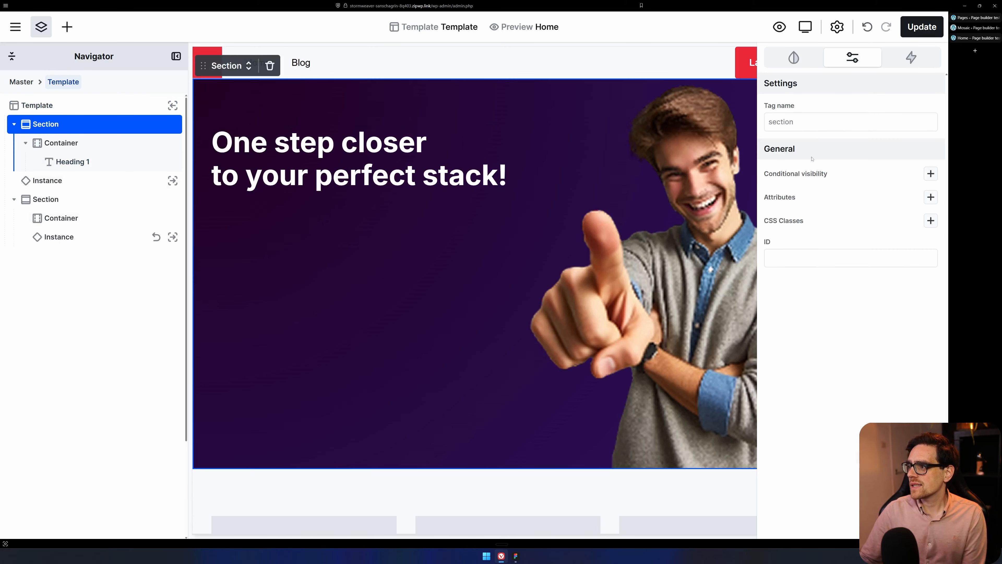
click(931, 174)
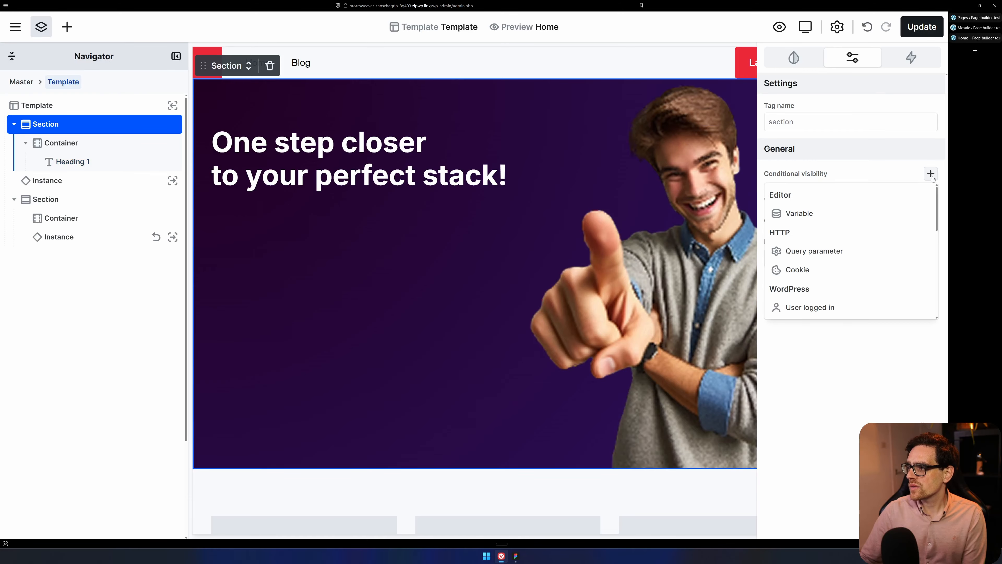
scroll(835, 253, down, 5)
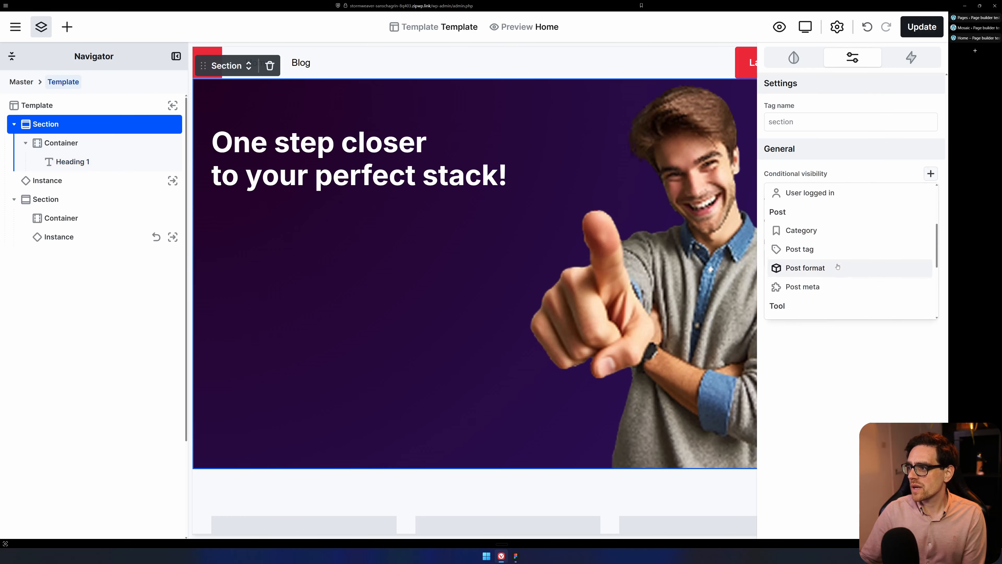